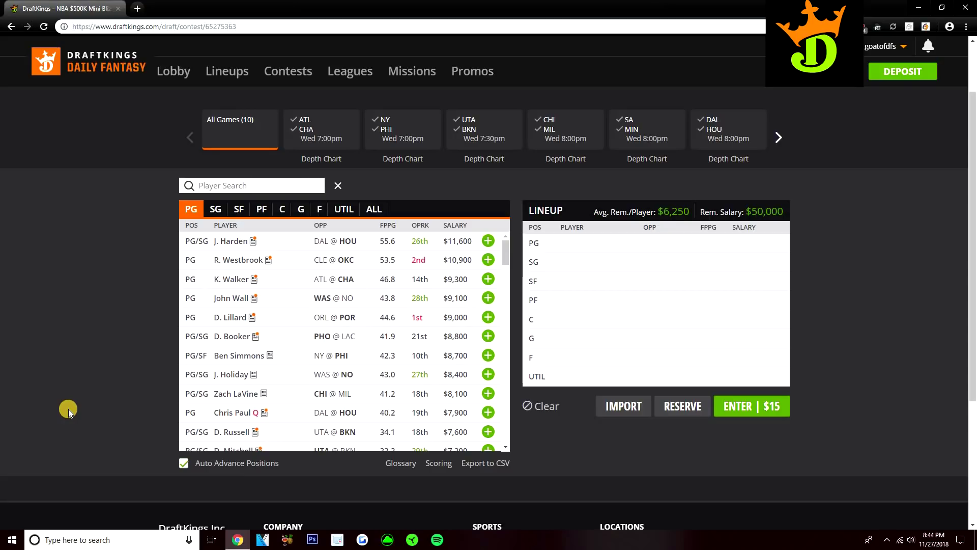
Filter the player pool to point guards and browse down the list
left_click(369, 209)
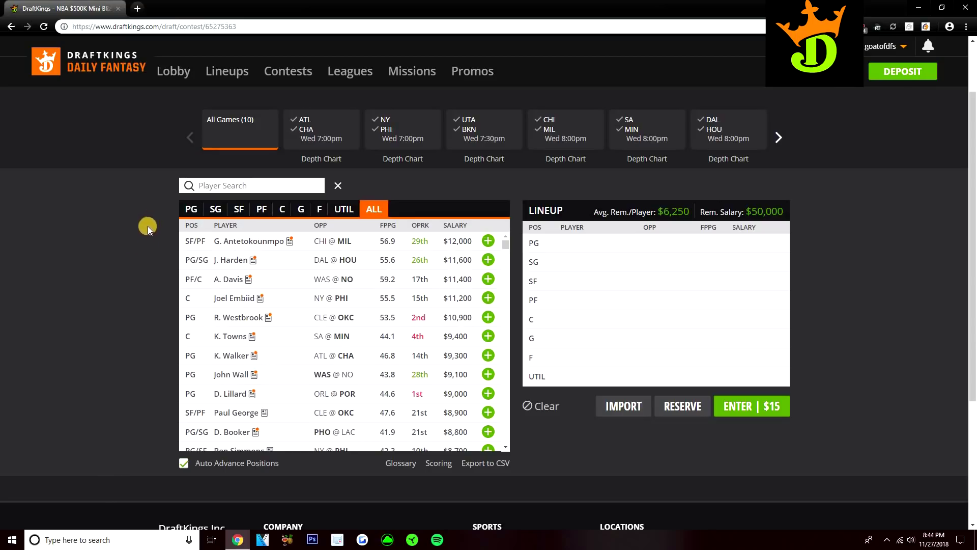
left_click(192, 206)
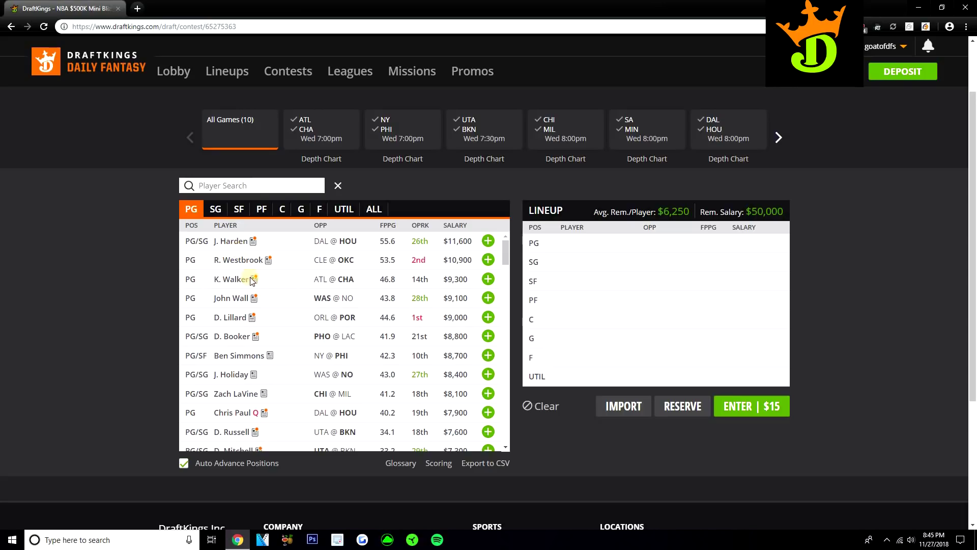
scroll(267, 293, "down", 1)
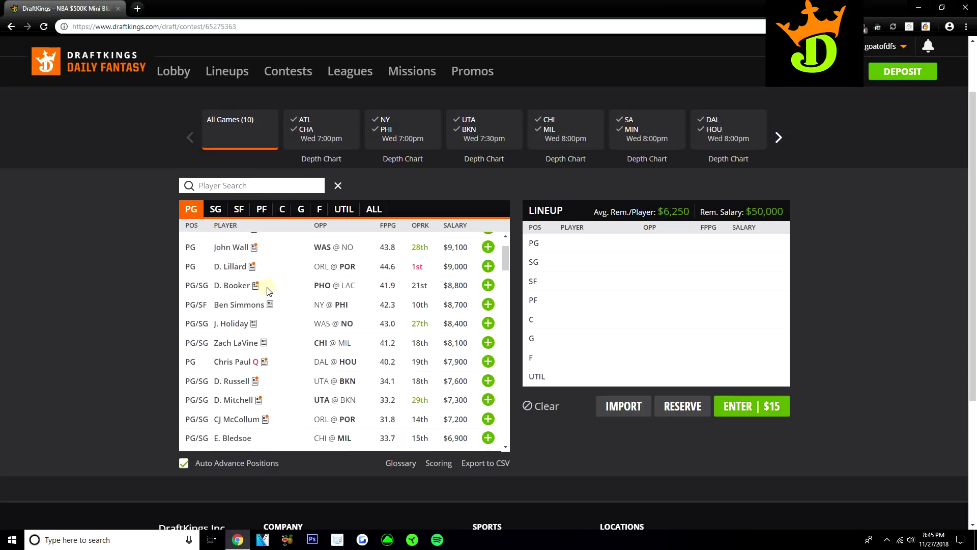
scroll(268, 290, "down", 1)
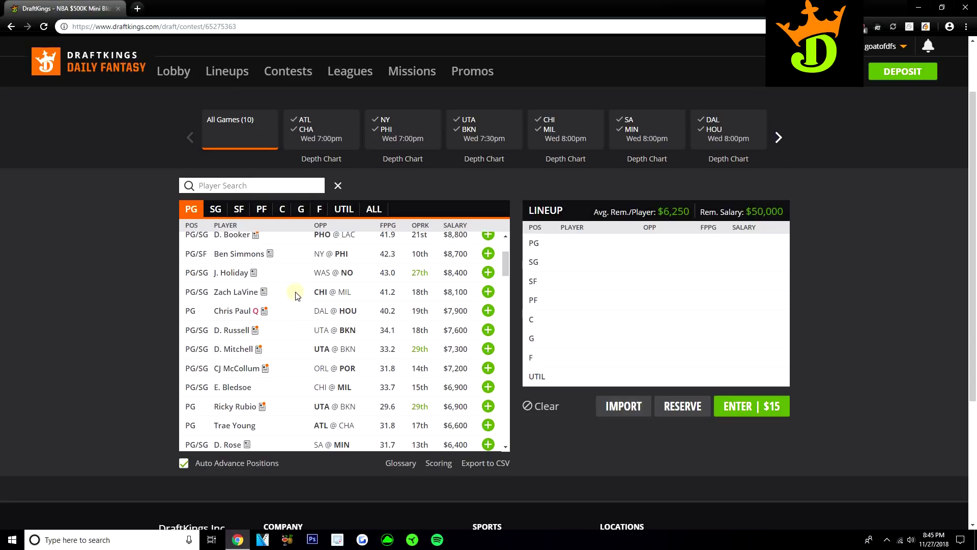
scroll(293, 297, "down", 1)
scroll(294, 297, "down", 1)
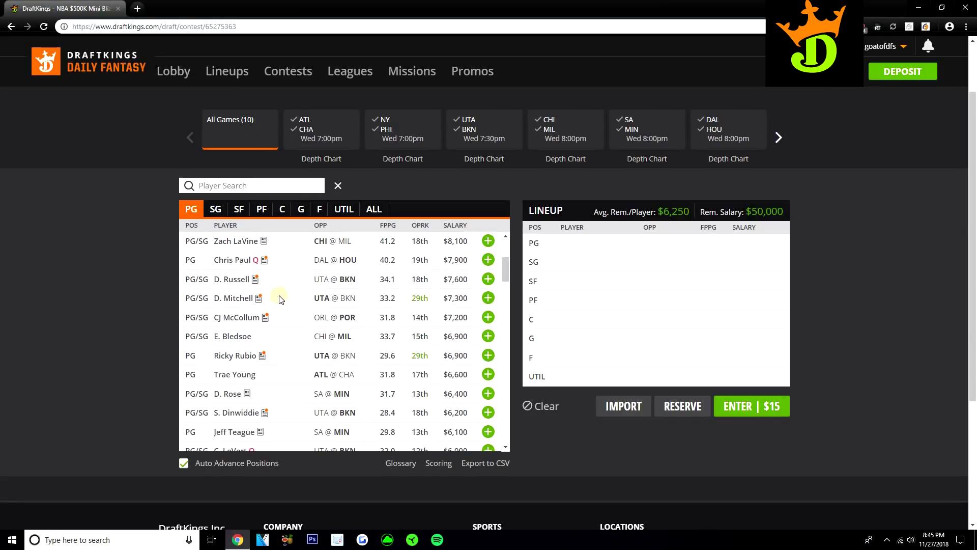
scroll(284, 292, "down", 3)
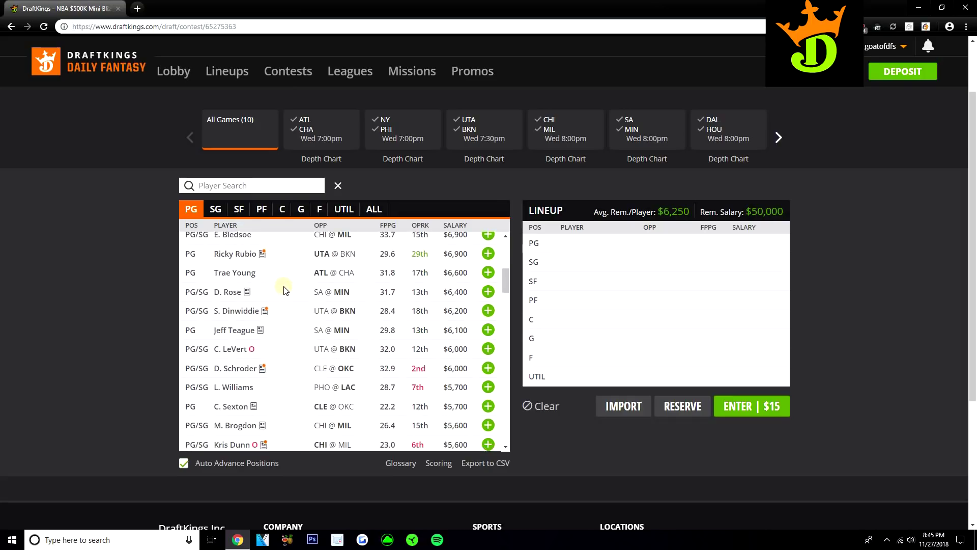
scroll(283, 291, "down", 2)
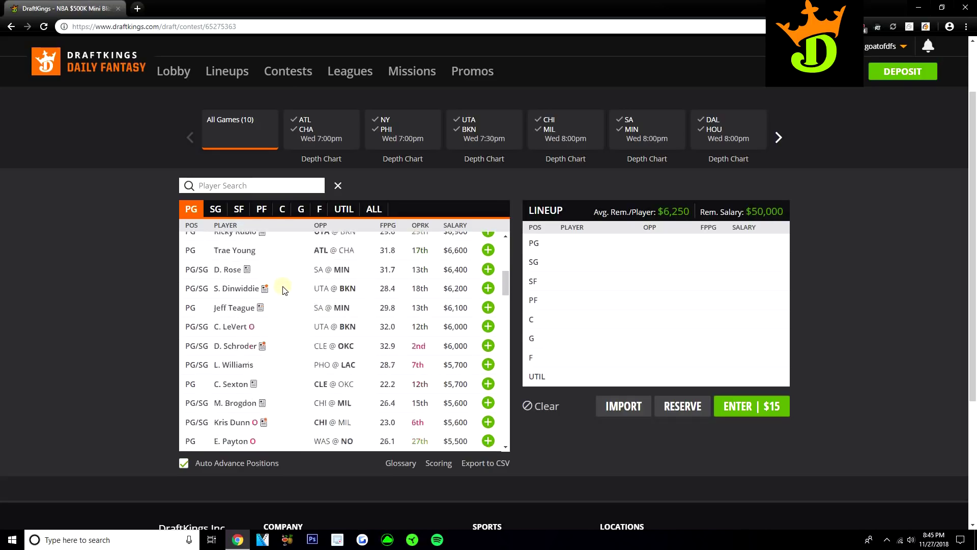
scroll(284, 291, "up", 3)
scroll(283, 290, "up", 5)
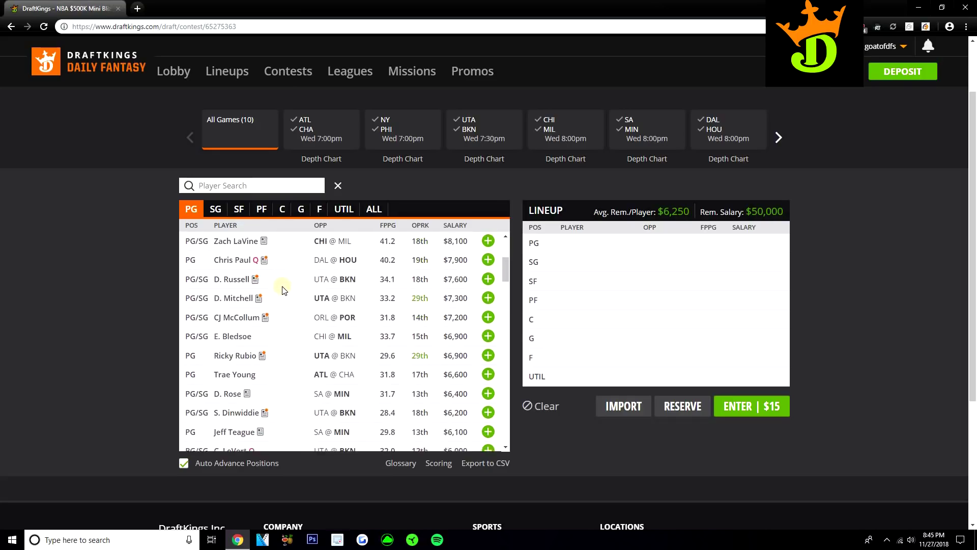
scroll(301, 344, "up", 1)
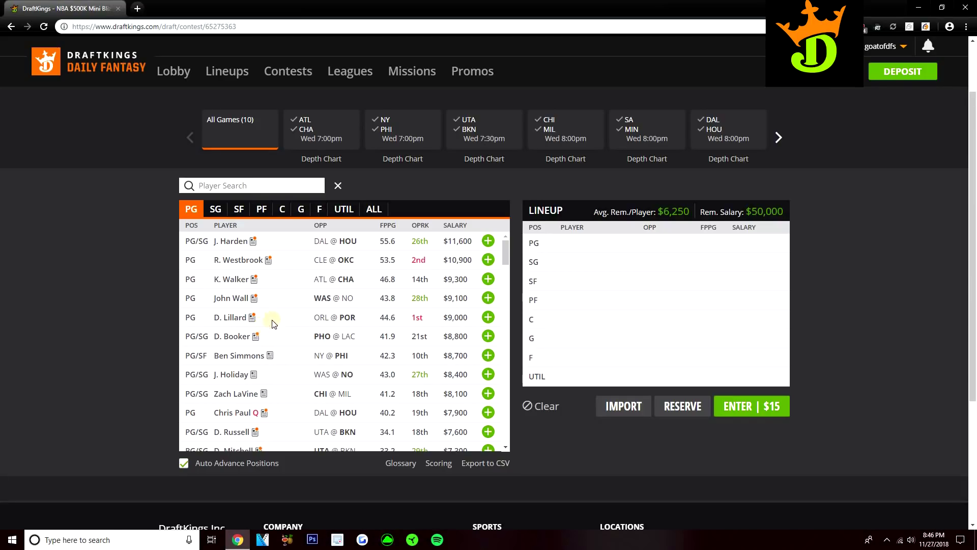
scroll(270, 321, "down", 5)
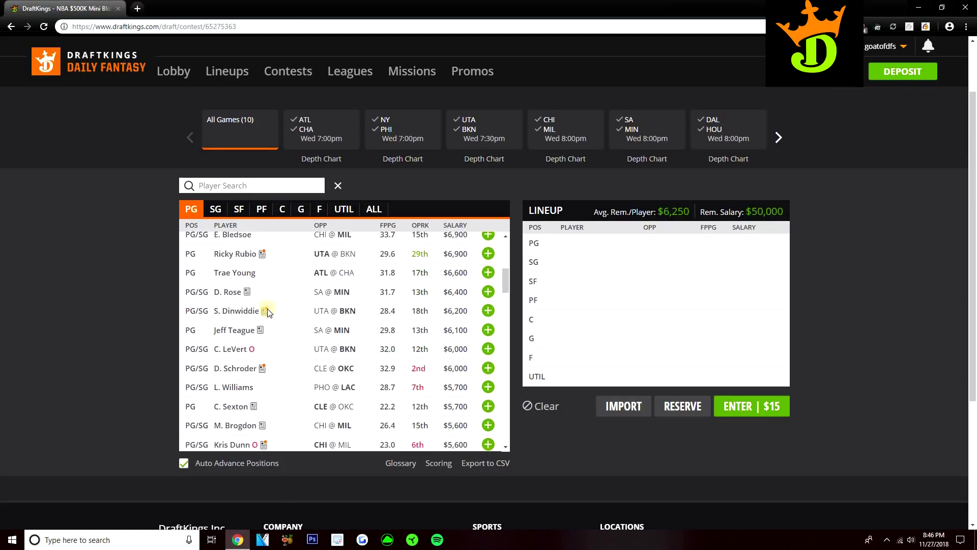
scroll(268, 312, "down", 3)
scroll(268, 312, "down", 3)
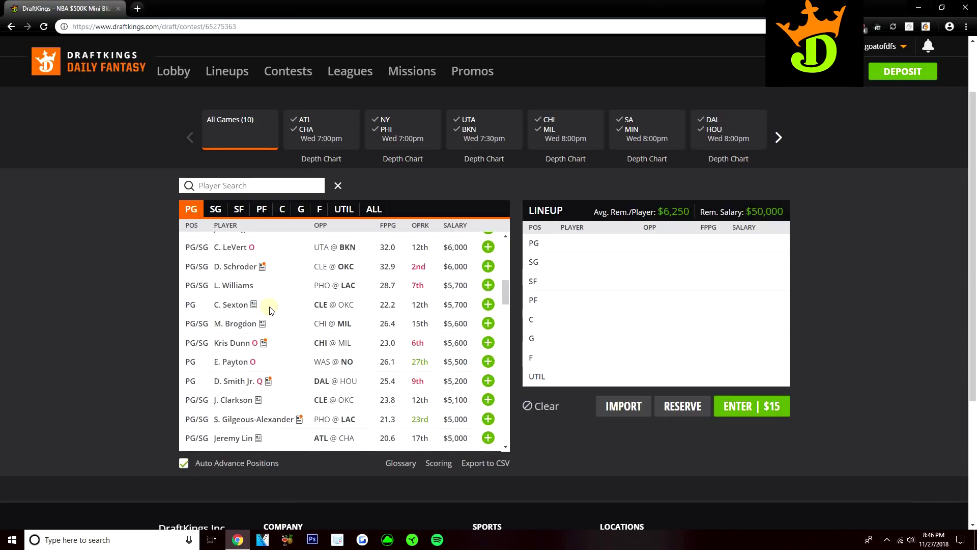
scroll(269, 311, "down", 3)
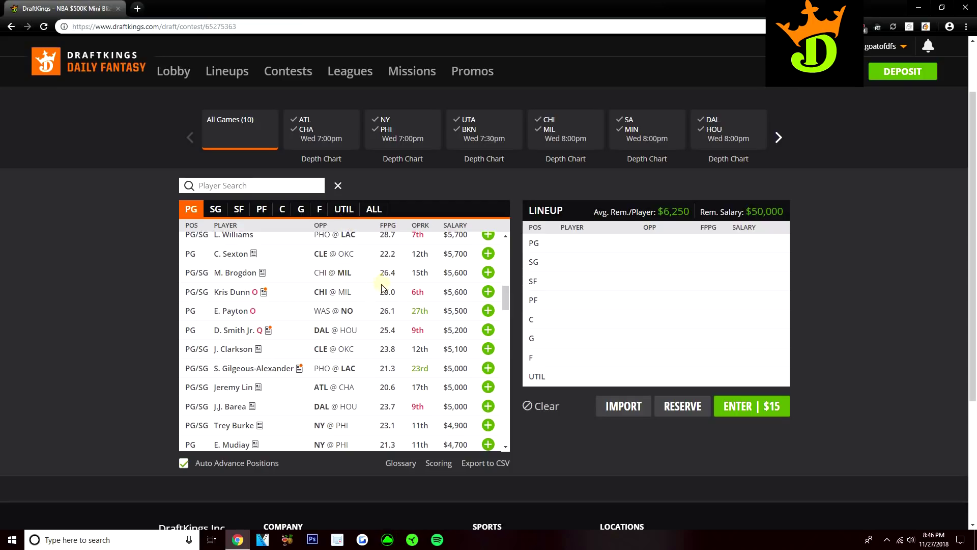
scroll(285, 301, "down", 1)
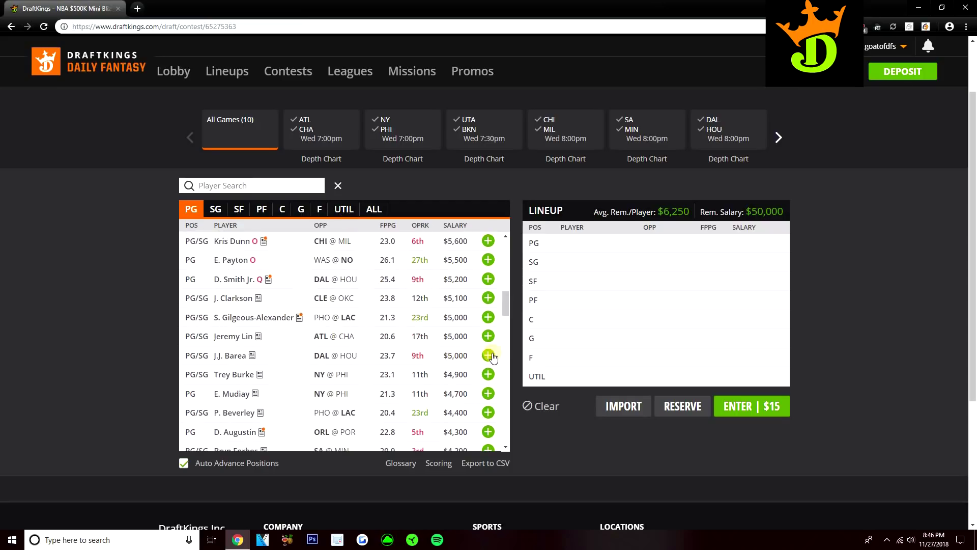
Draft J.J. Barea at PG for $5,000 and review his 10-game log
left_click(492, 355)
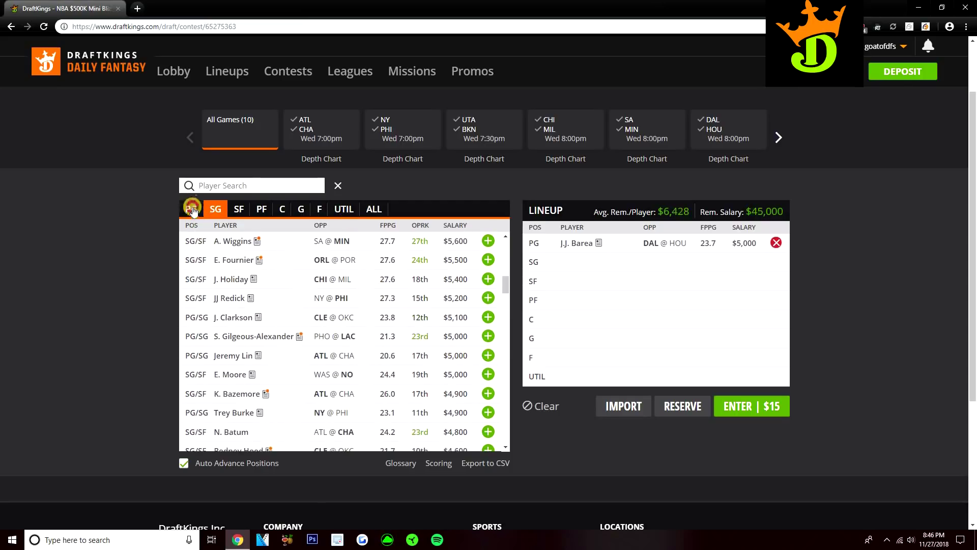
left_click(579, 245)
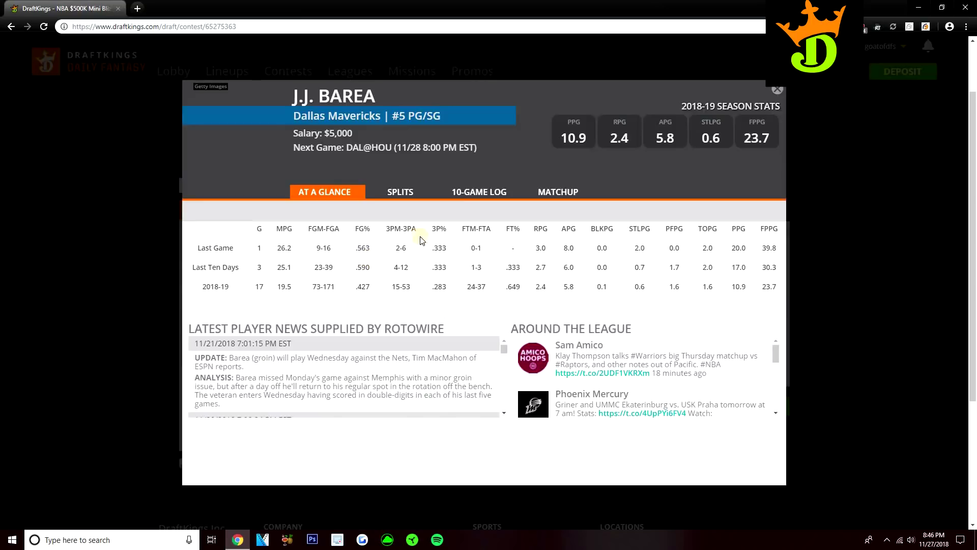
left_click(459, 196)
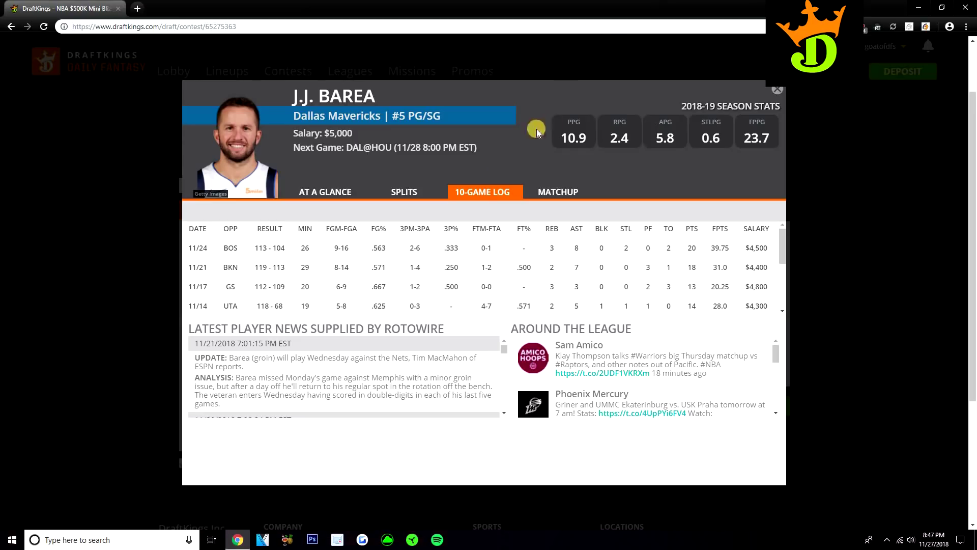
left_click(777, 90)
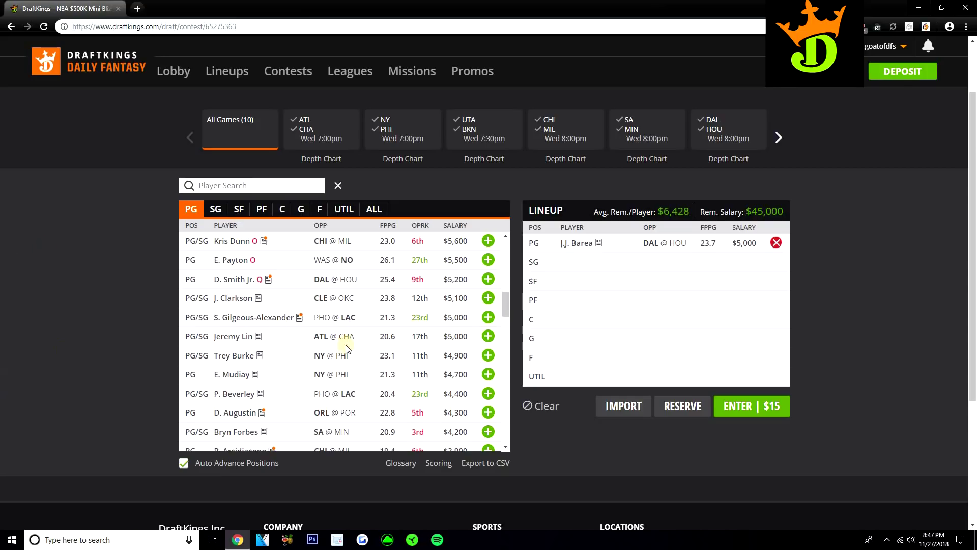
scroll(331, 326, "down", 1)
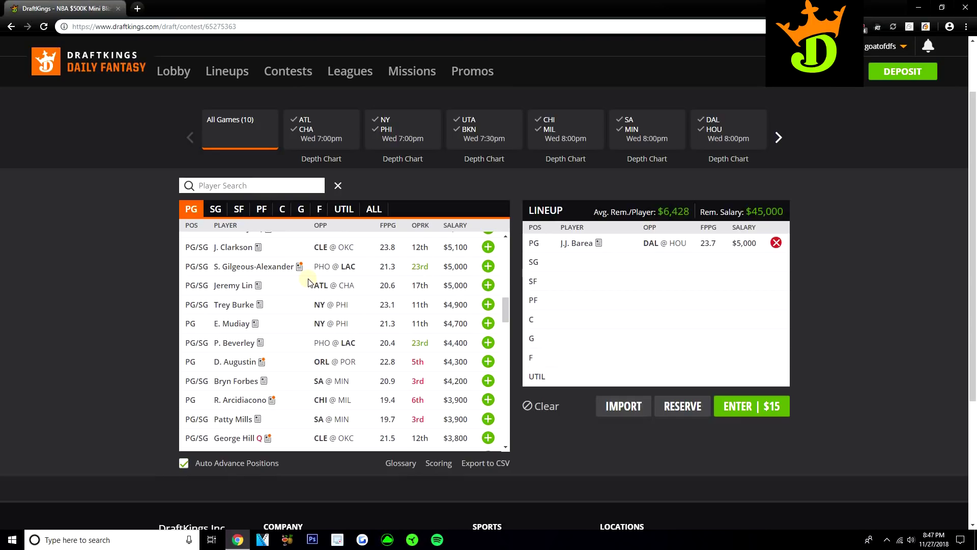
scroll(308, 282, "down", 1)
left_click(224, 316)
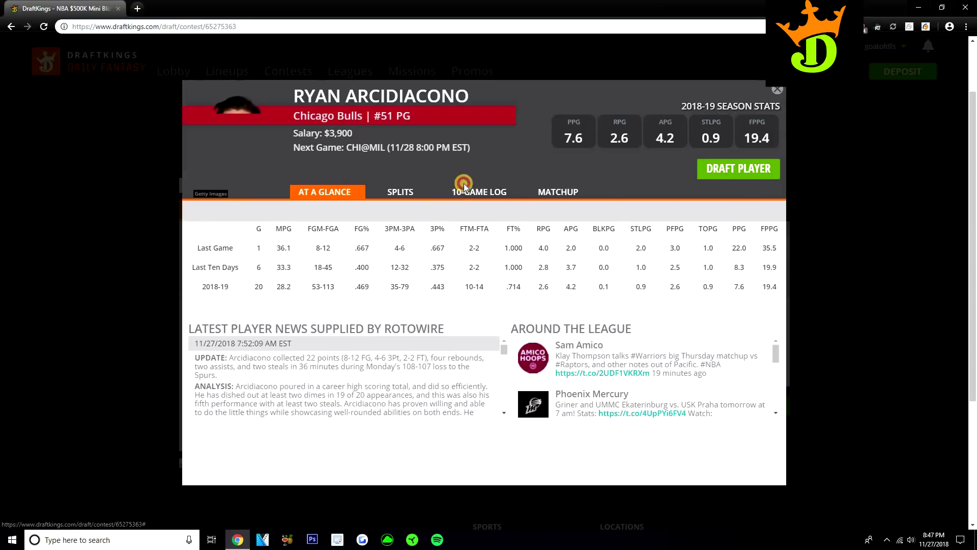
left_click(463, 183)
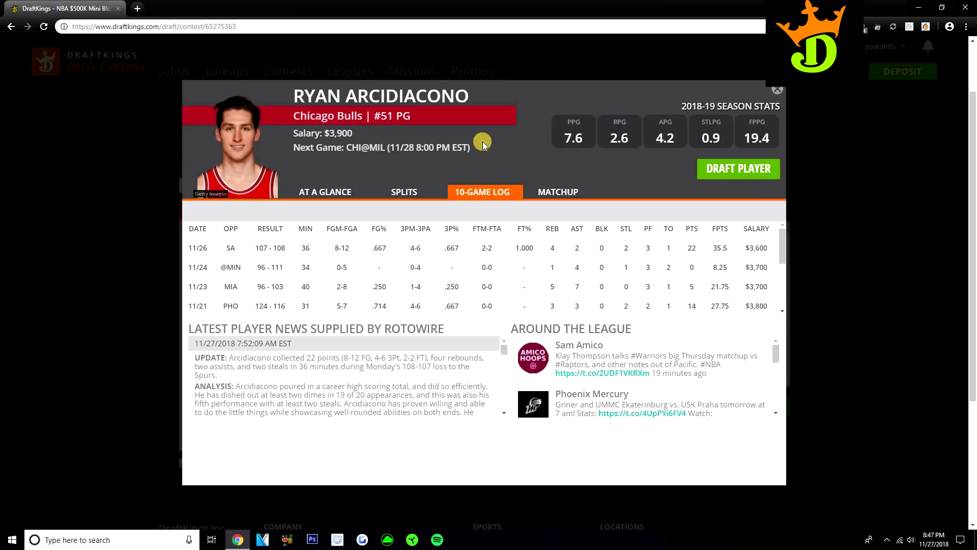
left_click(402, 188)
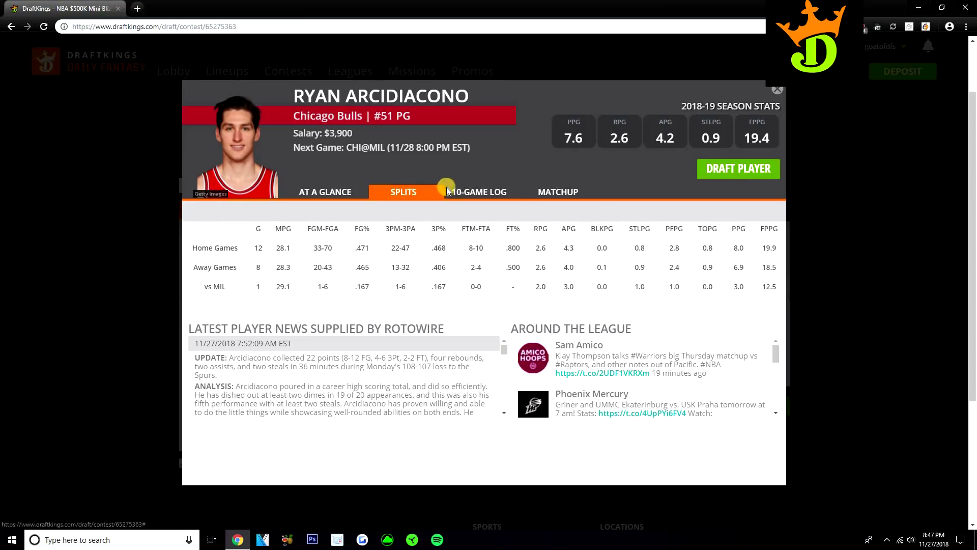
left_click(777, 90)
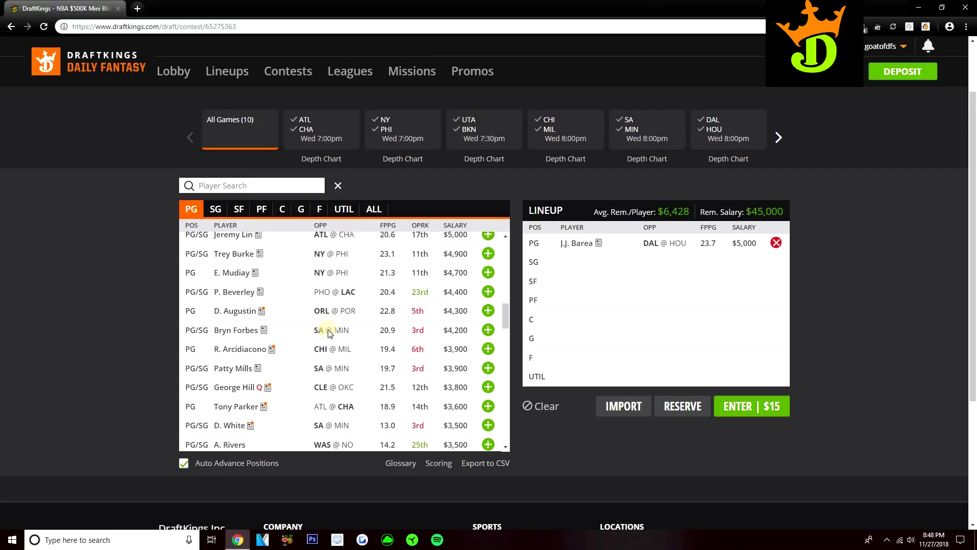
Switch the player list to shooting guards and open Jrue Holiday's card ($8,400)
scroll(326, 339, "up", 1)
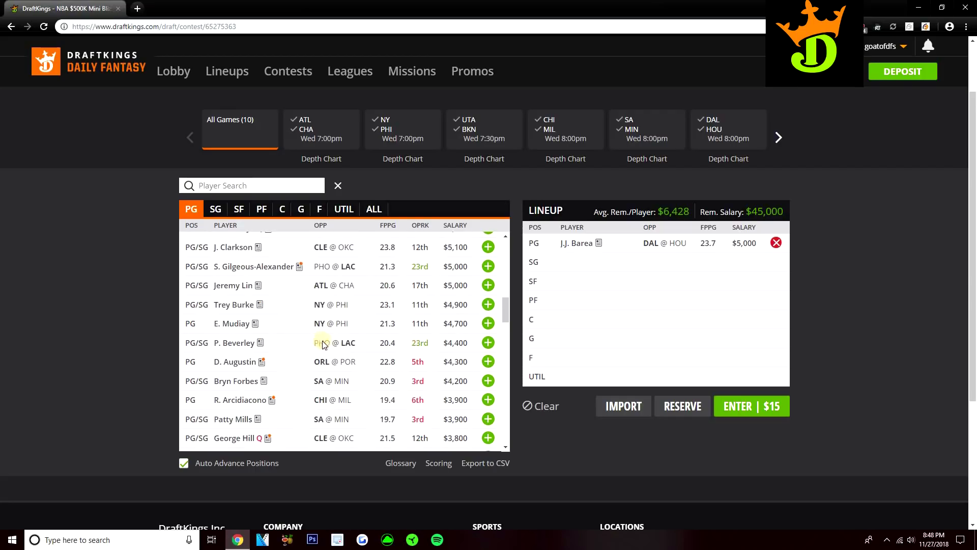
scroll(322, 350, "up", 5)
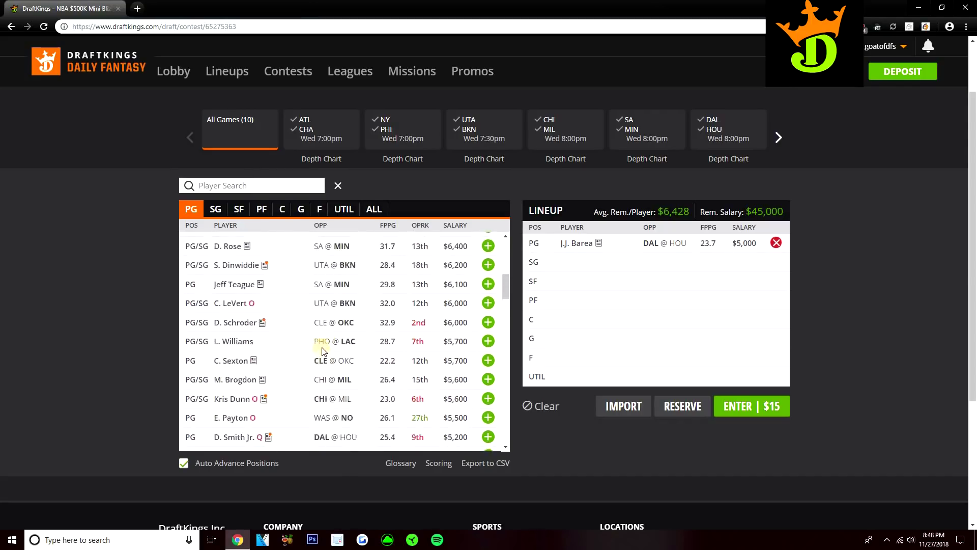
scroll(322, 346, "up", 6)
left_click(216, 208)
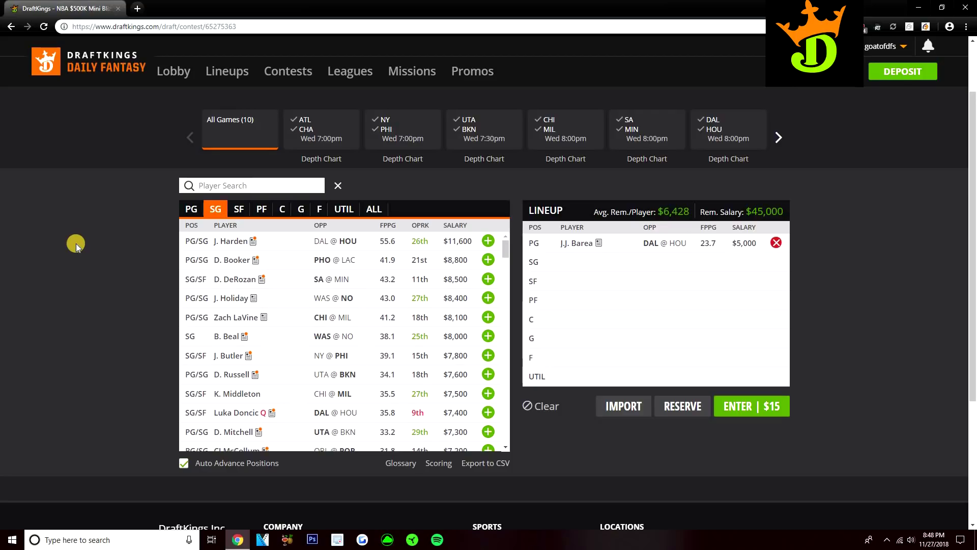
left_click(235, 298)
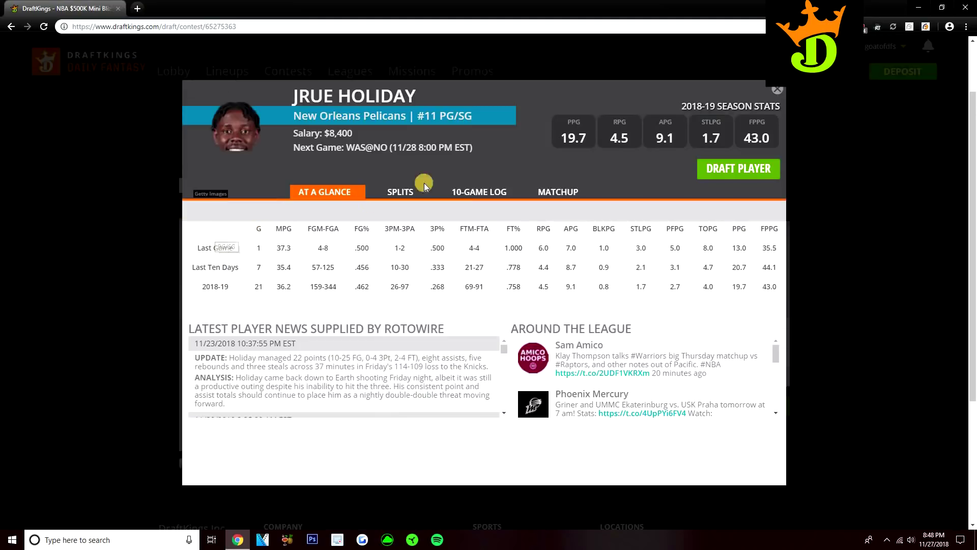
Review Jrue Holiday's 10-game log and home/away splits, then close his card
left_click(468, 192)
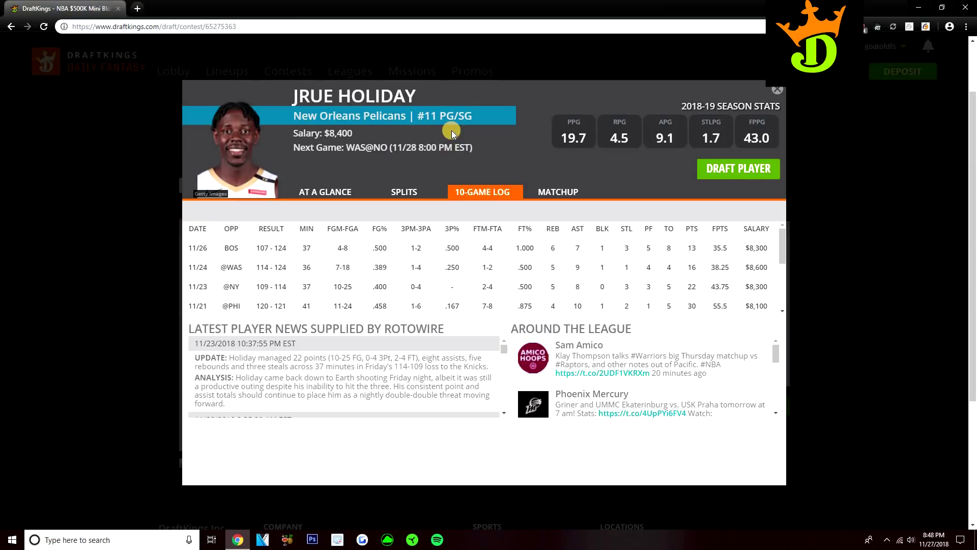
left_click(415, 191)
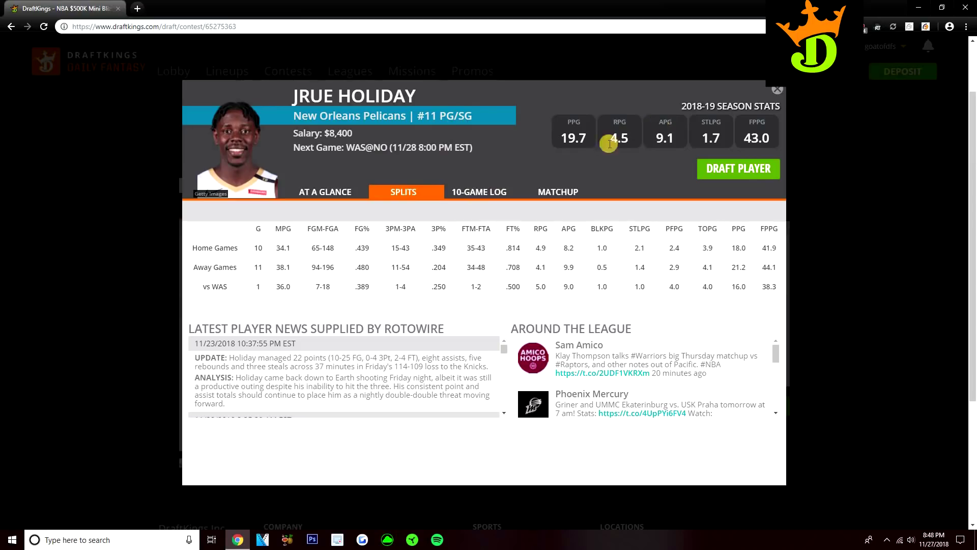
left_click(486, 196)
scroll(486, 257, "down", 2)
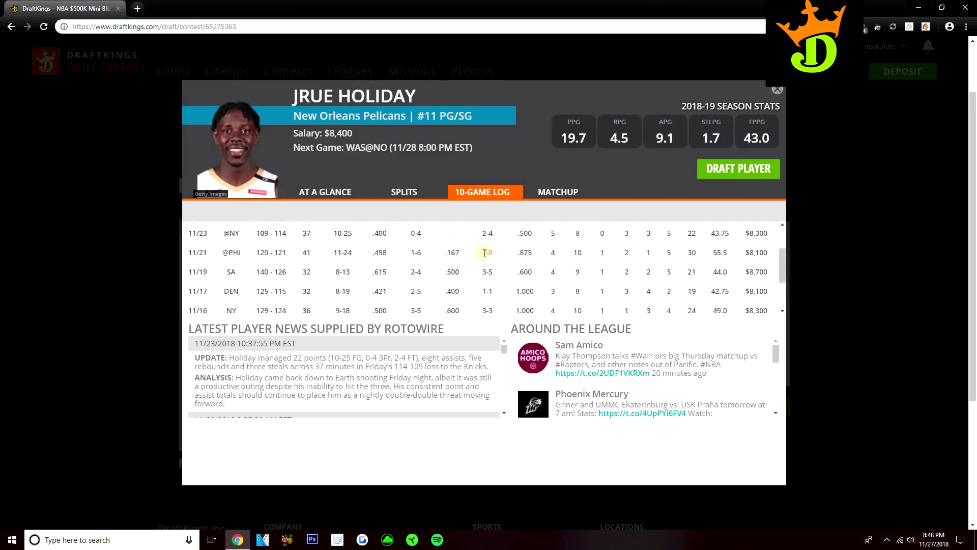
scroll(485, 252, "up", 2)
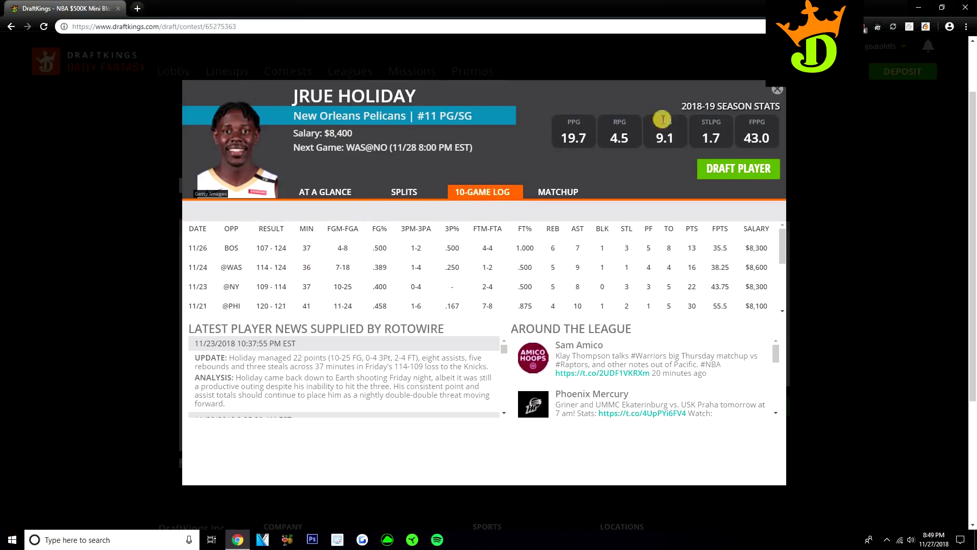
left_click(777, 91)
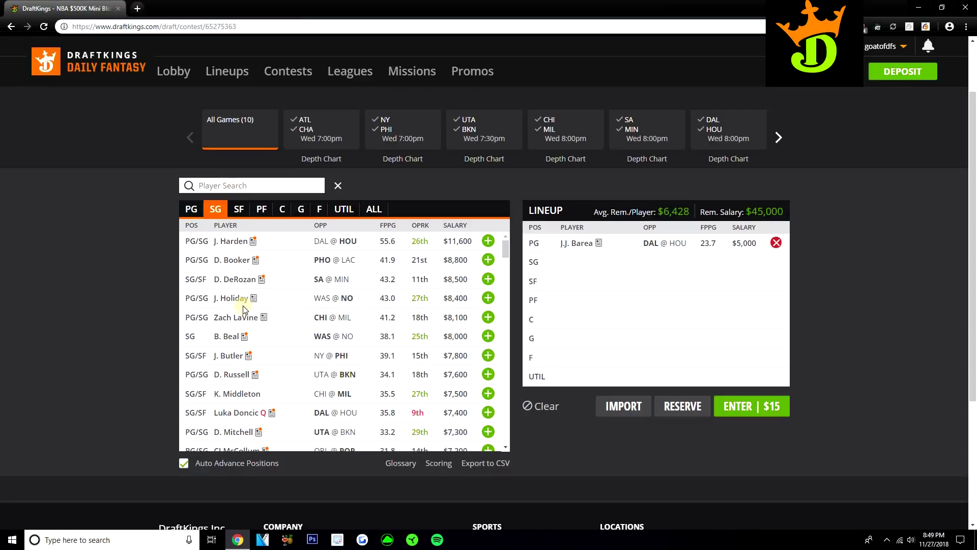
Find Eric Gordon further down the shooting guard list and open his $5,800 player card
scroll(244, 306, "down", 1)
scroll(244, 307, "down", 1)
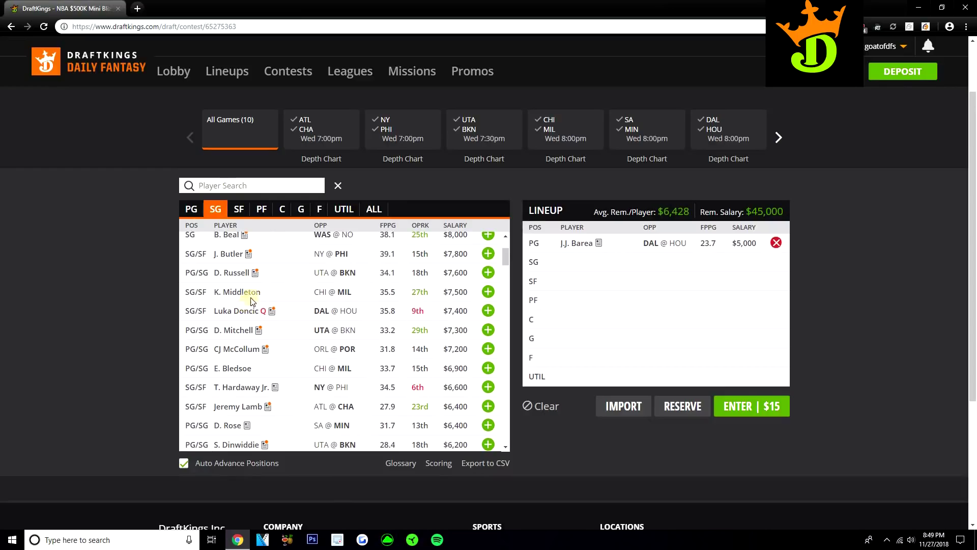
scroll(268, 285, "down", 1)
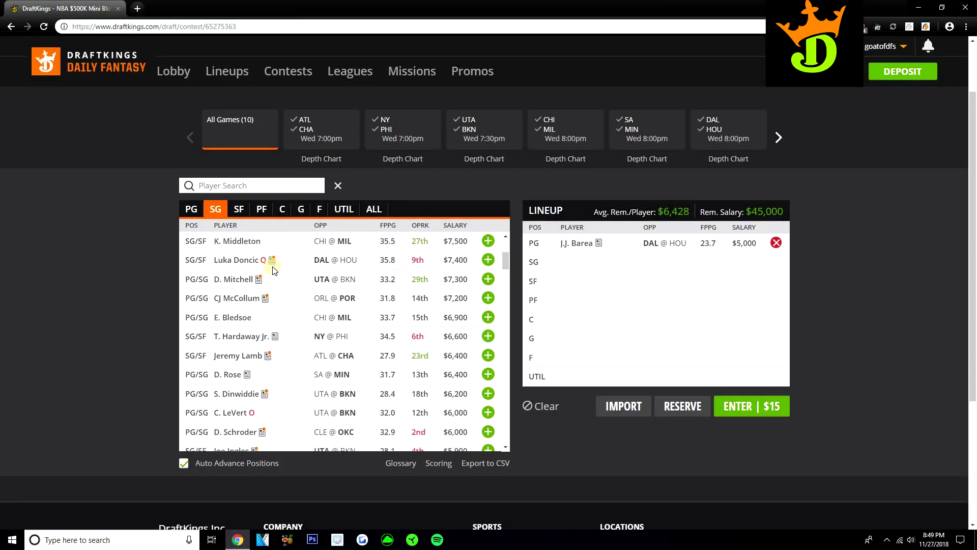
scroll(274, 270, "down", 1)
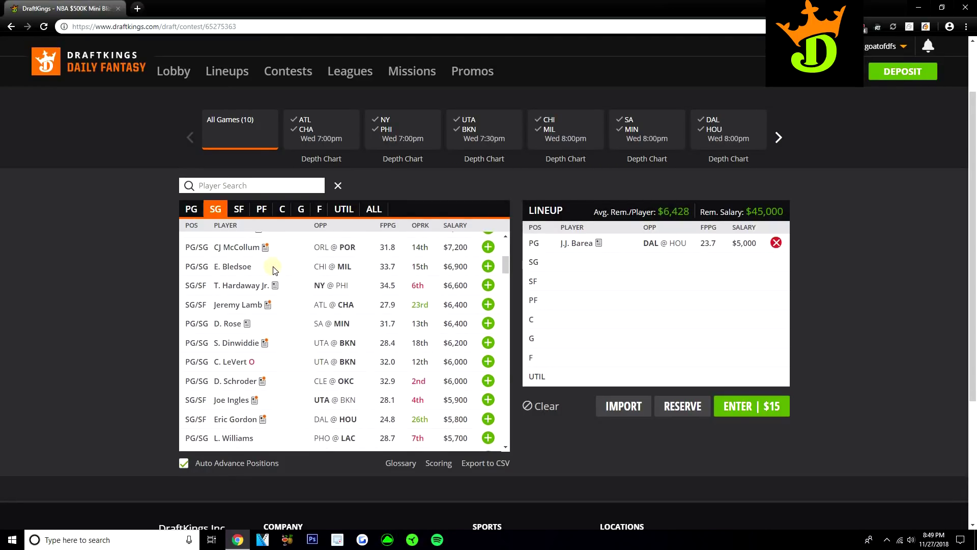
scroll(274, 269, "down", 1)
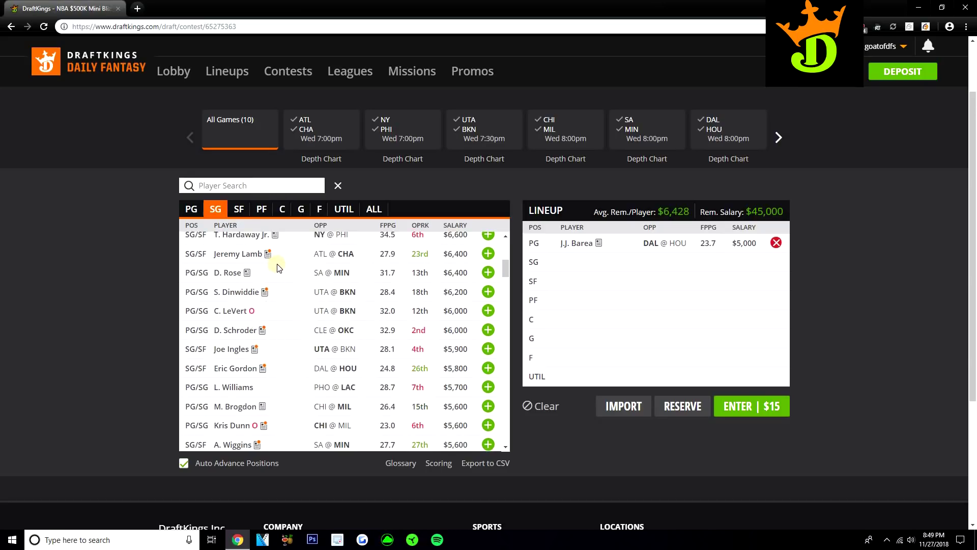
scroll(277, 267, "down", 1)
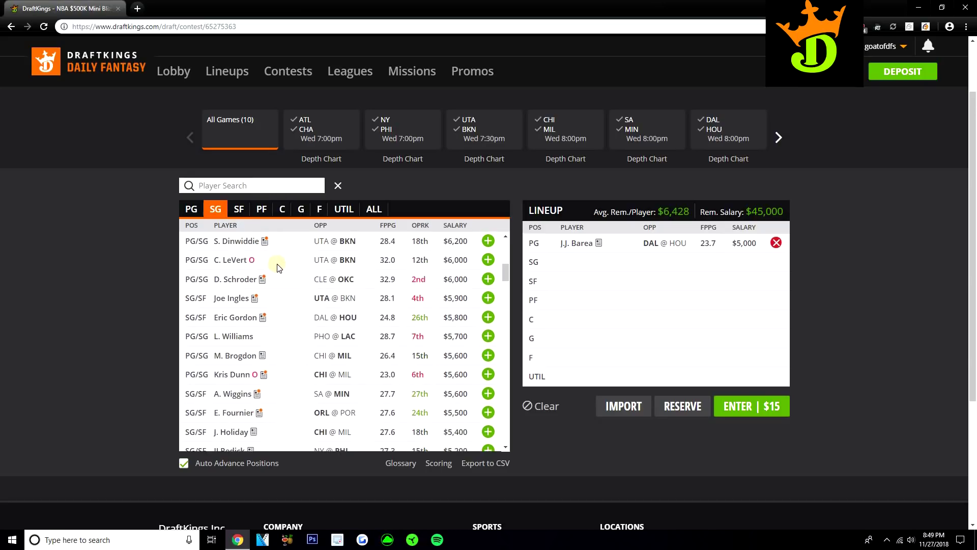
left_click(245, 318)
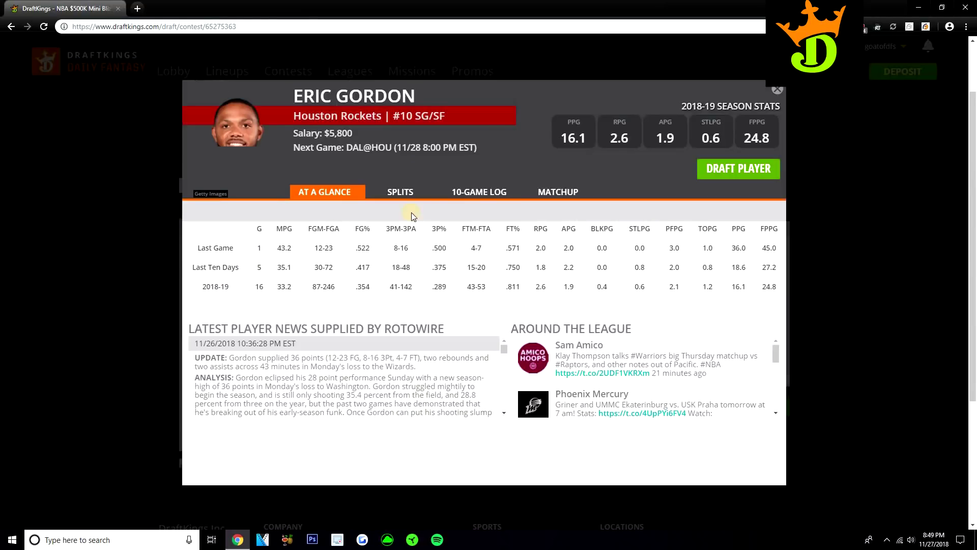
Review Eric Gordon's 10-game log, then close his card
left_click(457, 192)
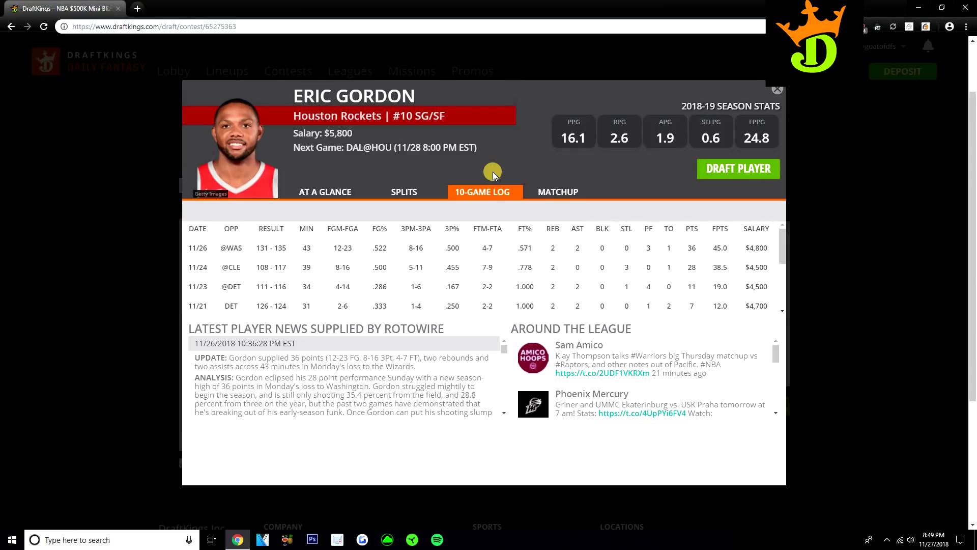
left_click(775, 95)
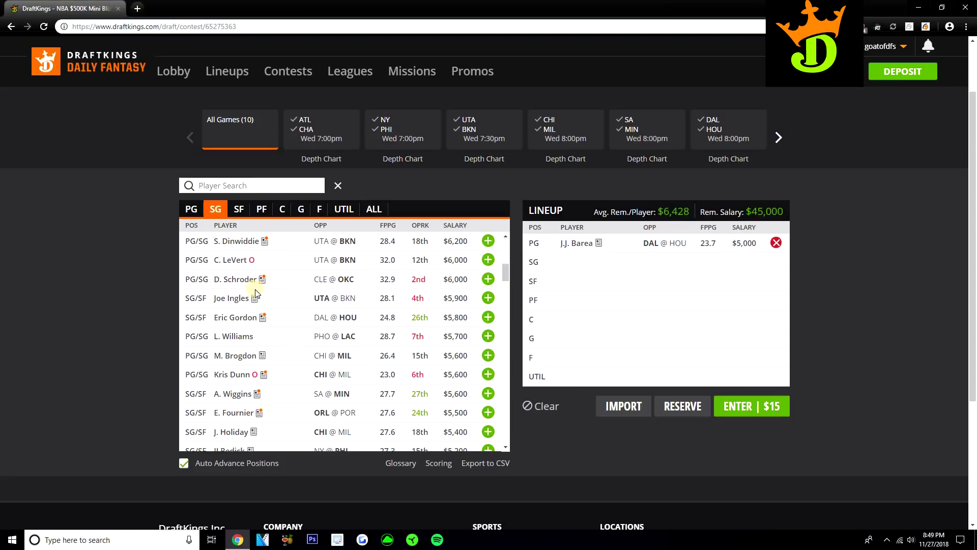
scroll(256, 292, "down", 1)
scroll(256, 292, "down", 1)
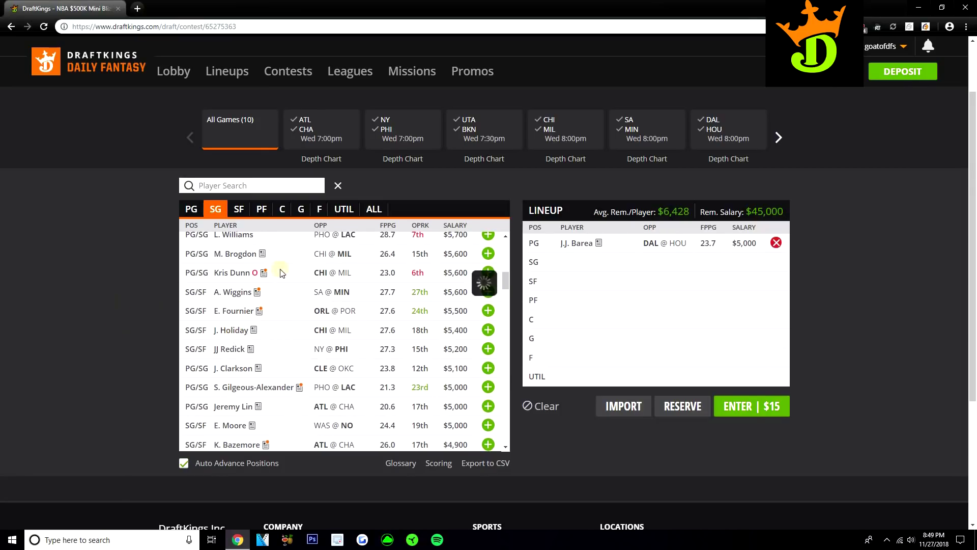
left_click(230, 330)
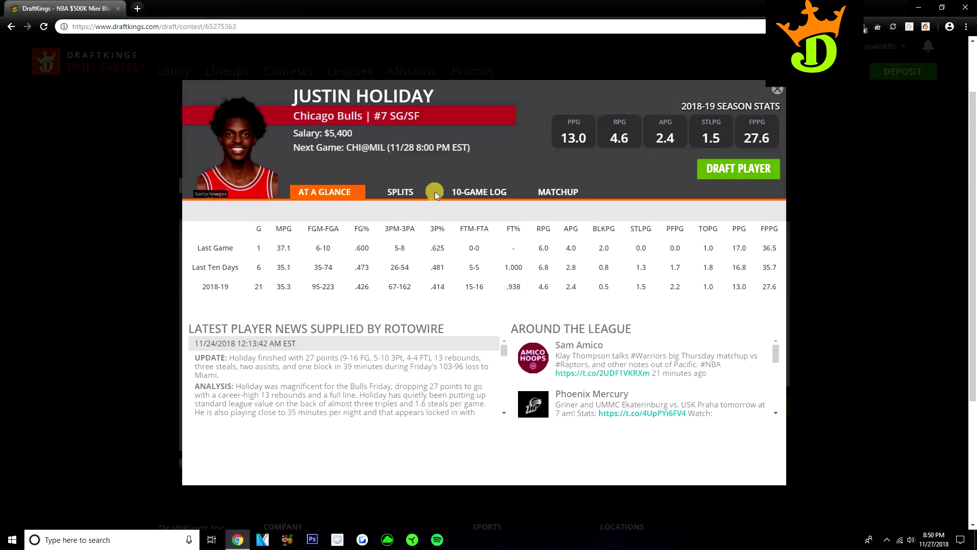
left_click(492, 192)
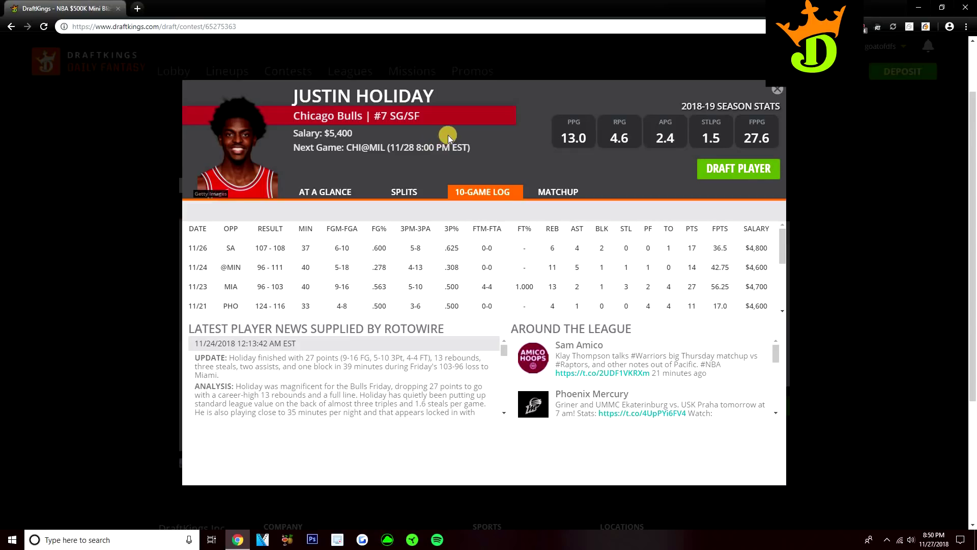
left_click(777, 90)
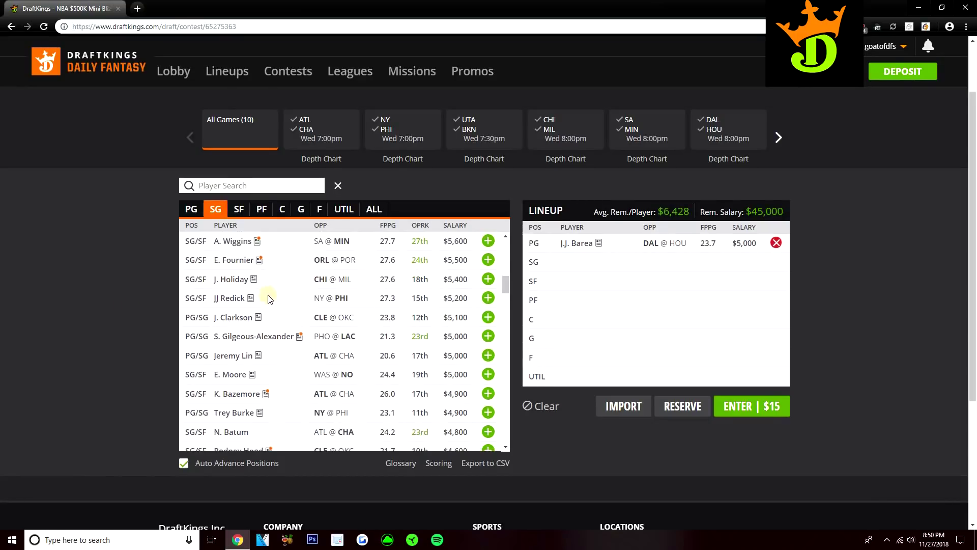
scroll(273, 297, "down", 2)
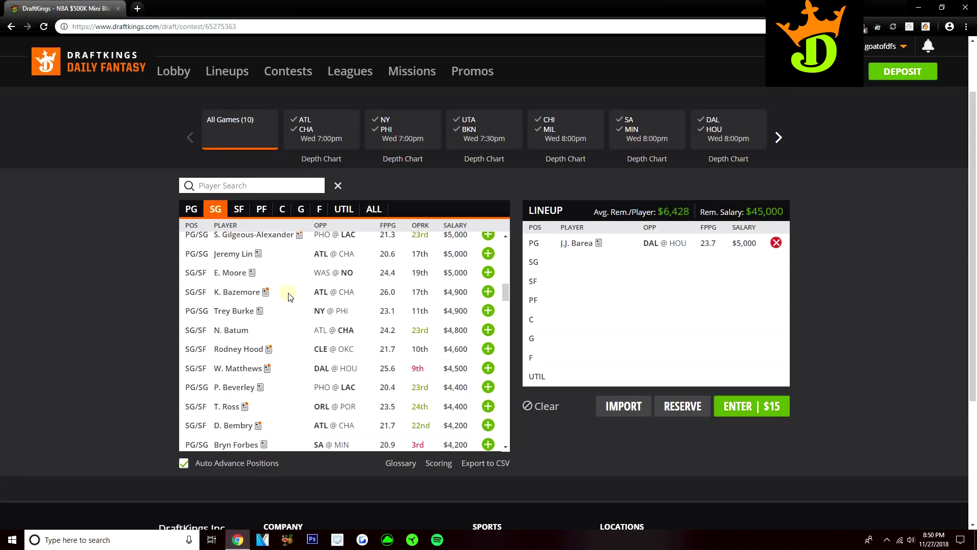
scroll(288, 297, "down", 1)
scroll(288, 298, "down", 1)
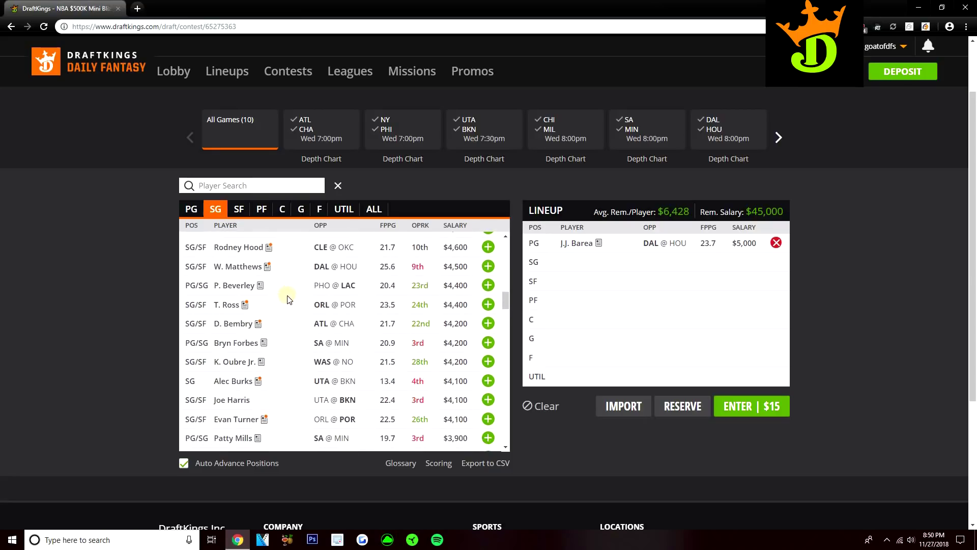
scroll(288, 305, "down", 2)
scroll(287, 364, "up", 2)
scroll(277, 371, "up", 1)
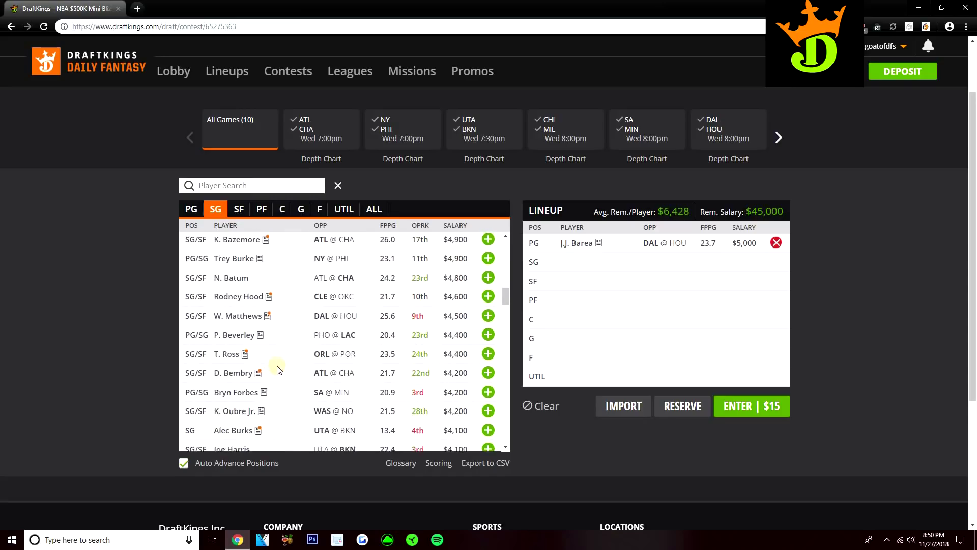
left_click(233, 356)
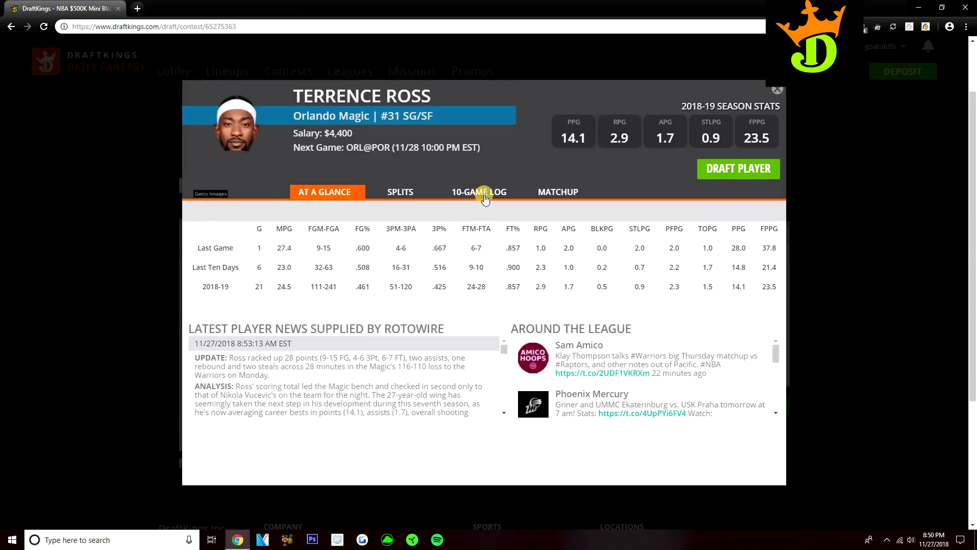
left_click(485, 196)
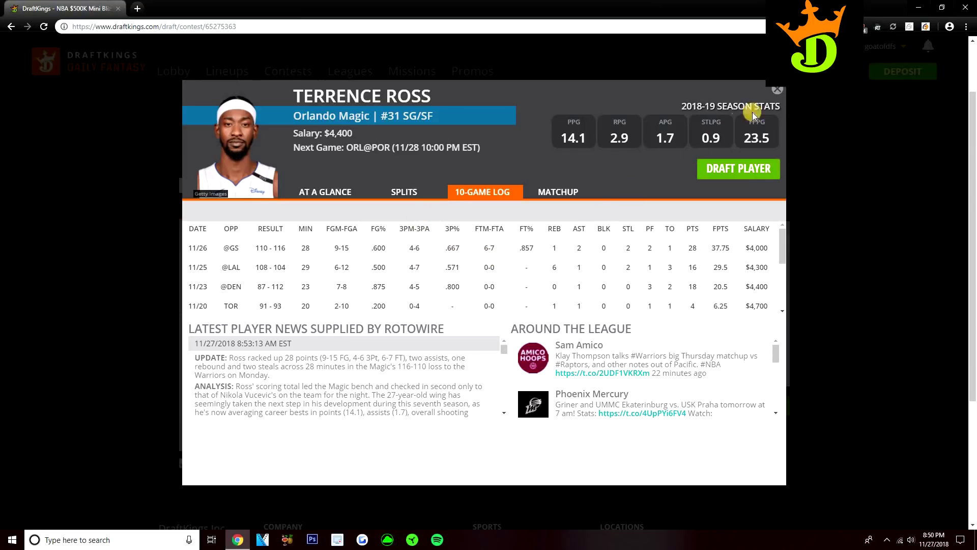
left_click(779, 92)
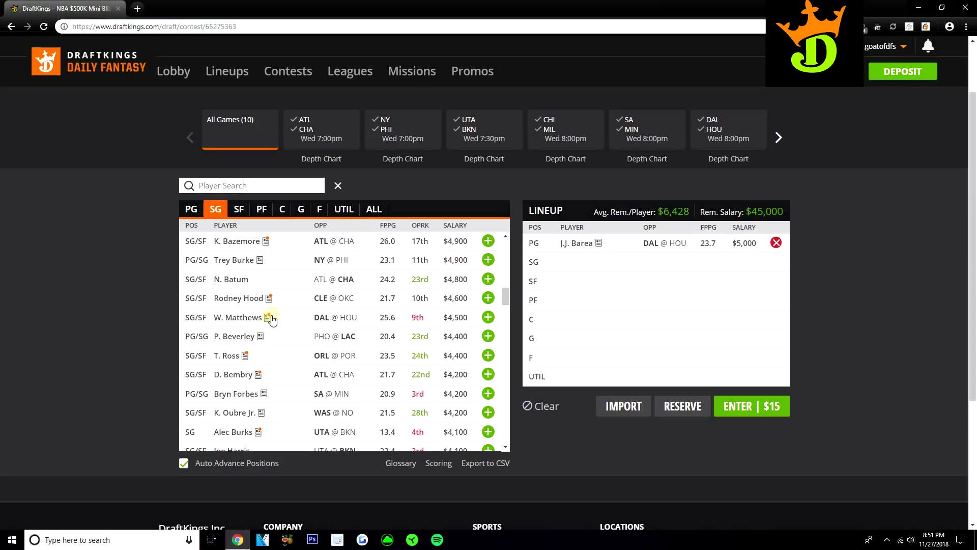
left_click(234, 279)
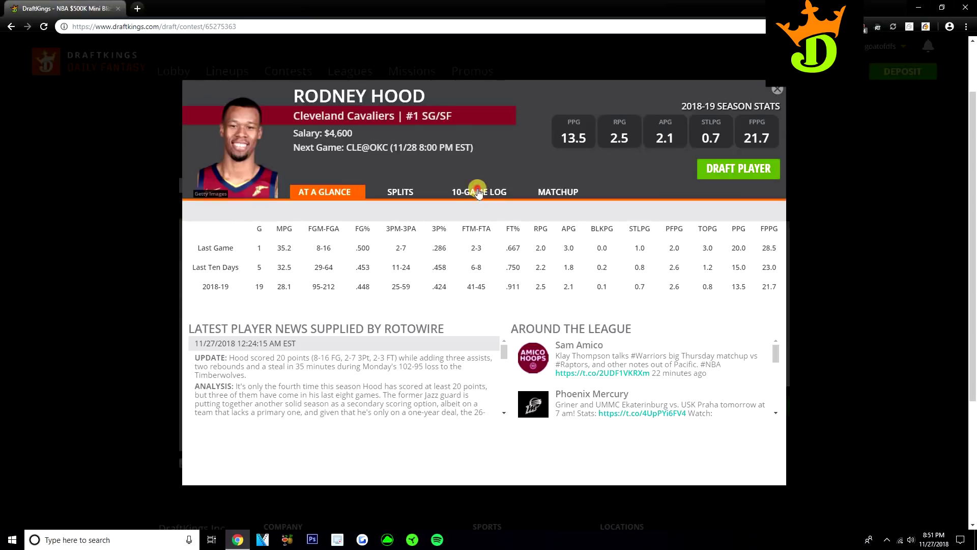
left_click(473, 192)
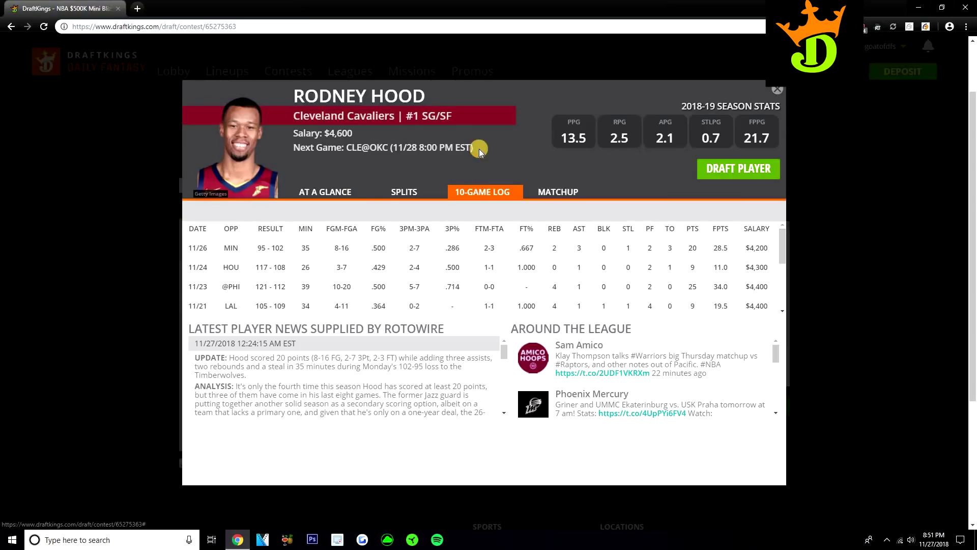
left_click(778, 90)
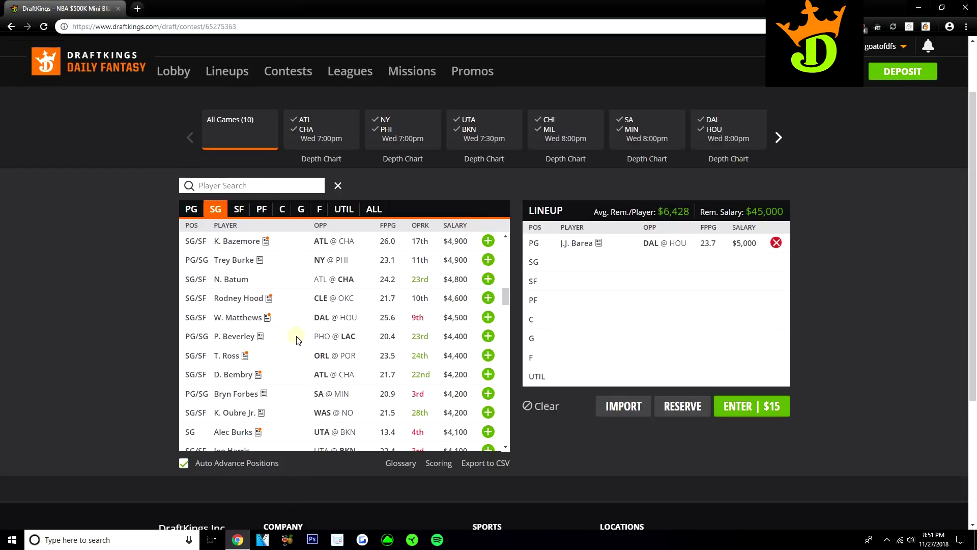
scroll(321, 344, "up", 3)
scroll(321, 345, "up", 10)
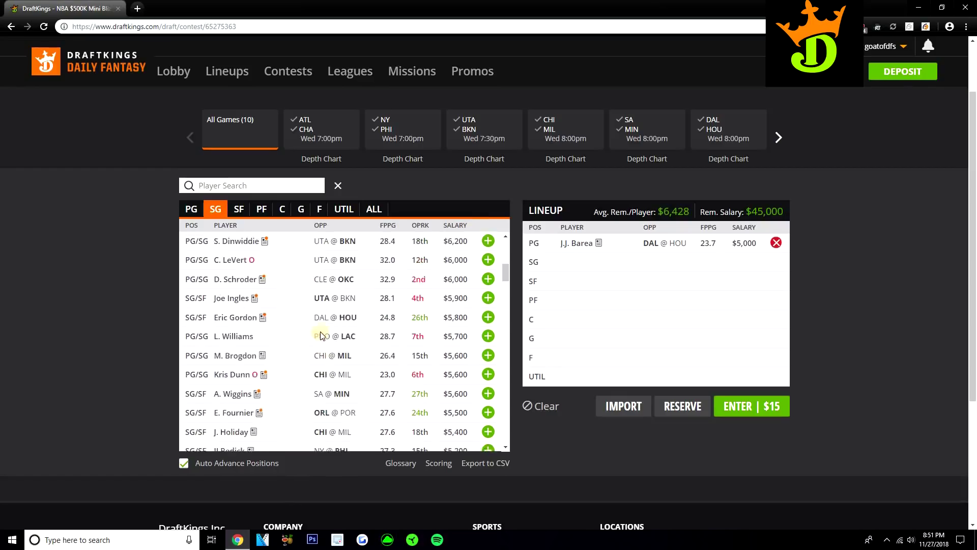
left_click(238, 213)
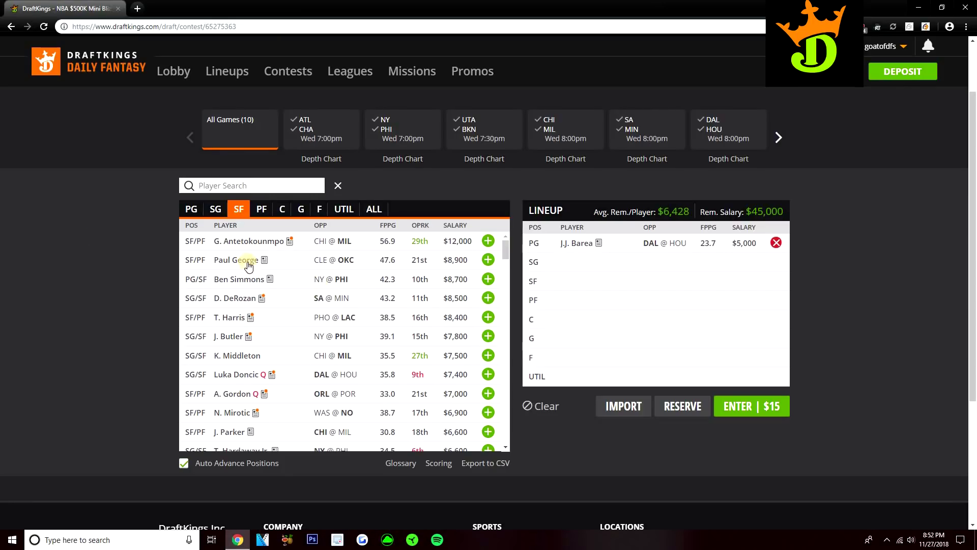
scroll(292, 262, "down", 2)
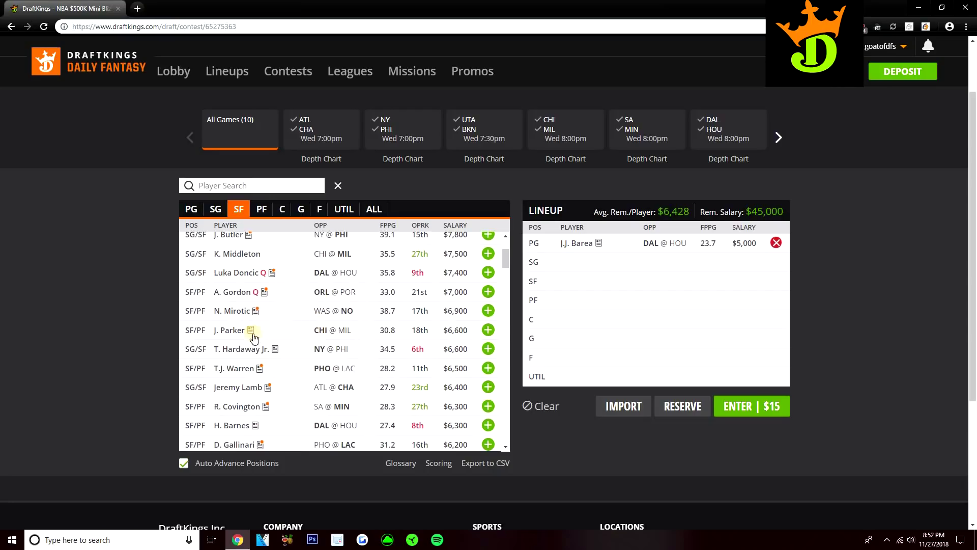
left_click(213, 338)
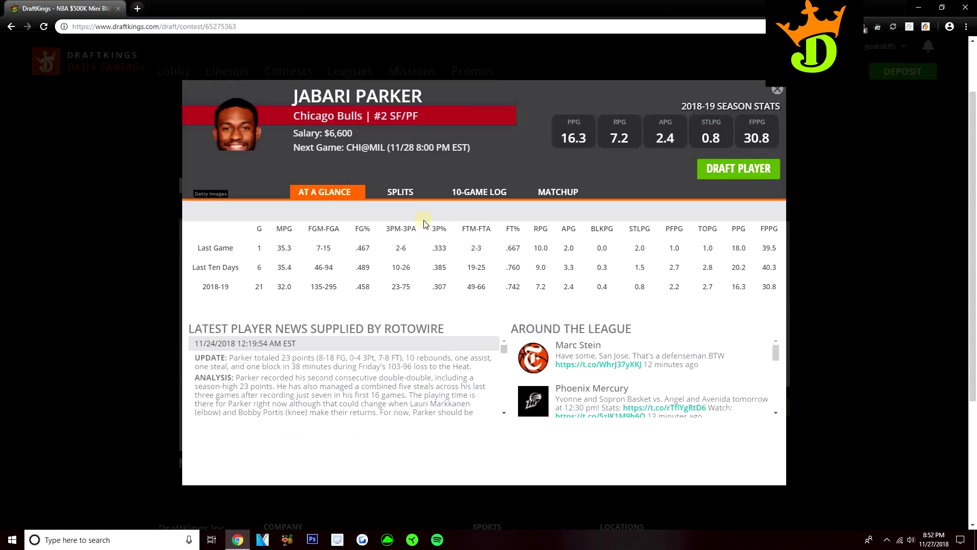
left_click(454, 191)
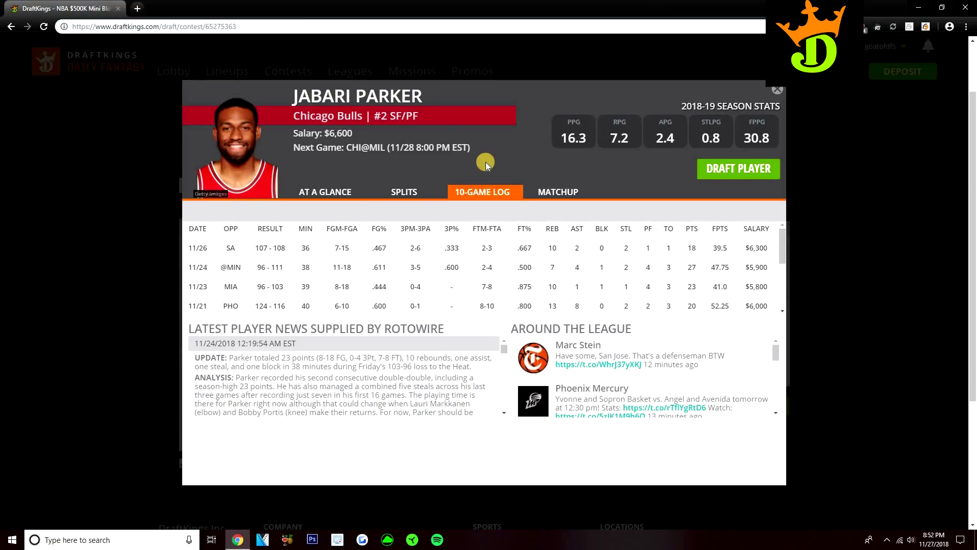
left_click(412, 194)
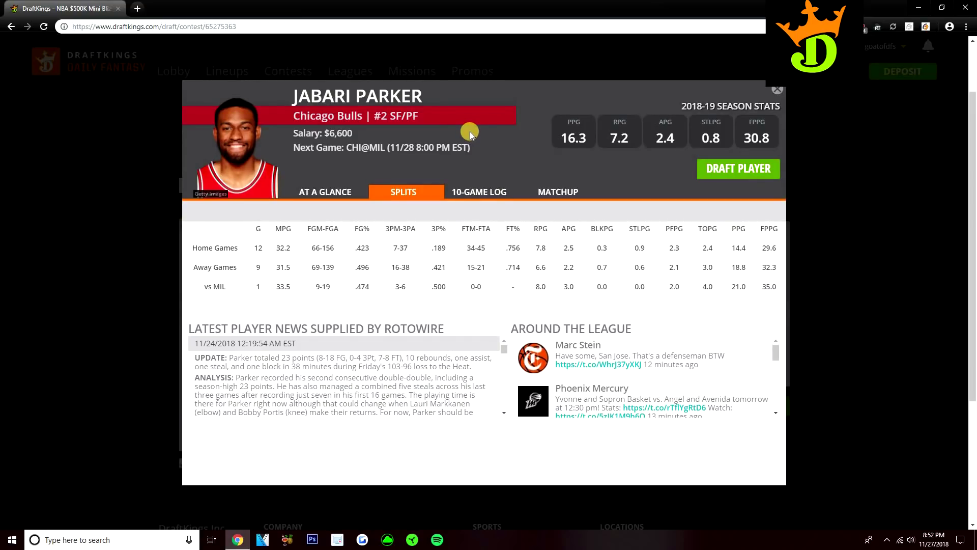
left_click(454, 191)
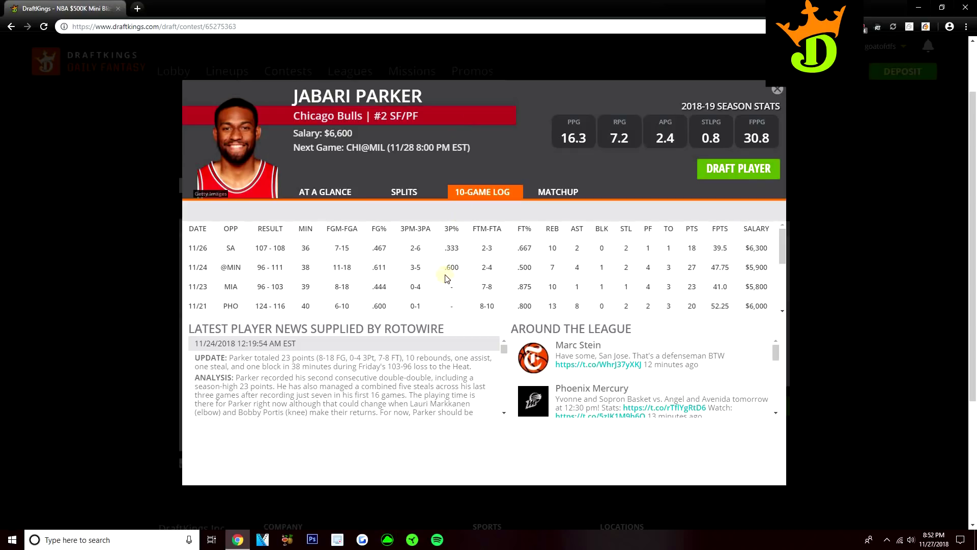
scroll(433, 278, "down", 5)
scroll(428, 275, "up", 5)
left_click(777, 90)
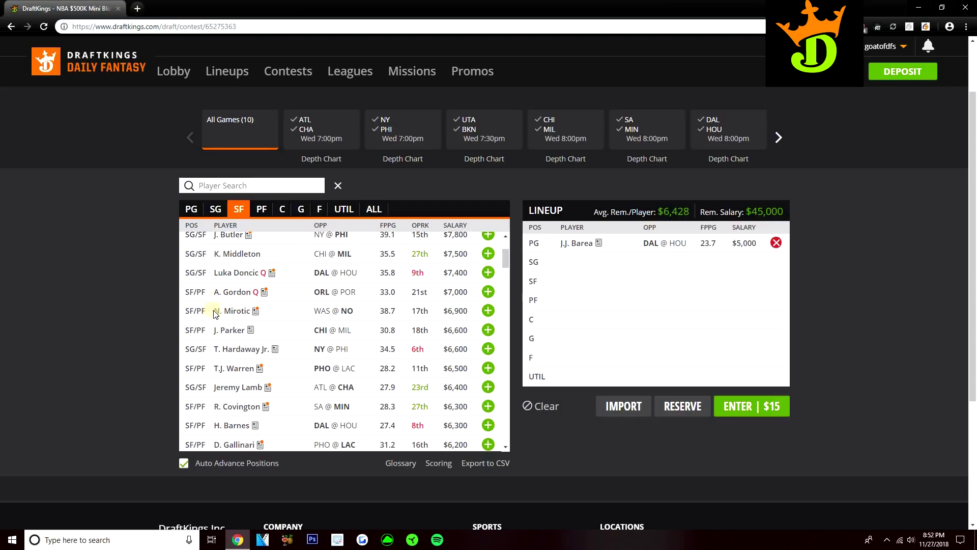
Scroll through the player list and open Cedi Osman's player card
scroll(216, 313, "down", 2)
scroll(305, 311, "up", 1)
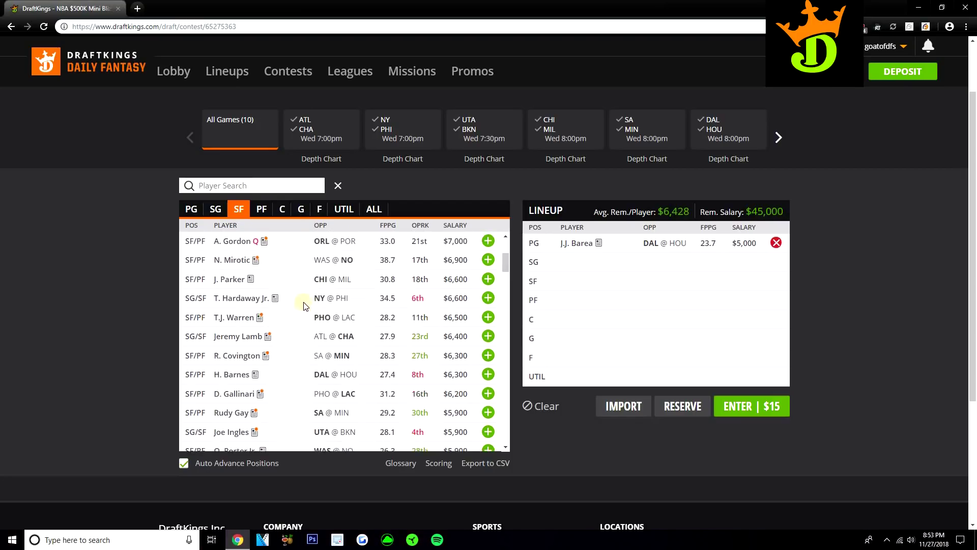
scroll(295, 298, "down", 1)
scroll(281, 286, "down", 1)
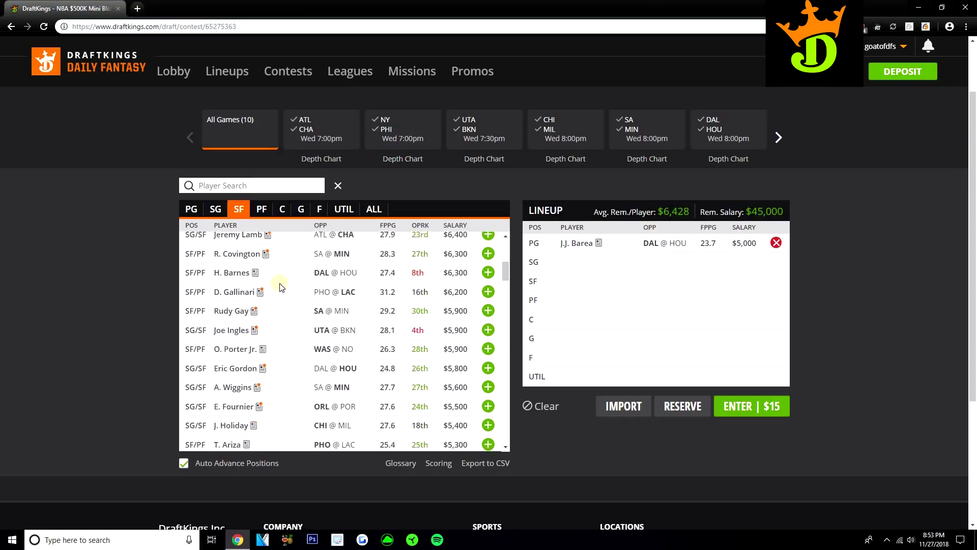
scroll(280, 287, "down", 1)
scroll(282, 290, "down", 2)
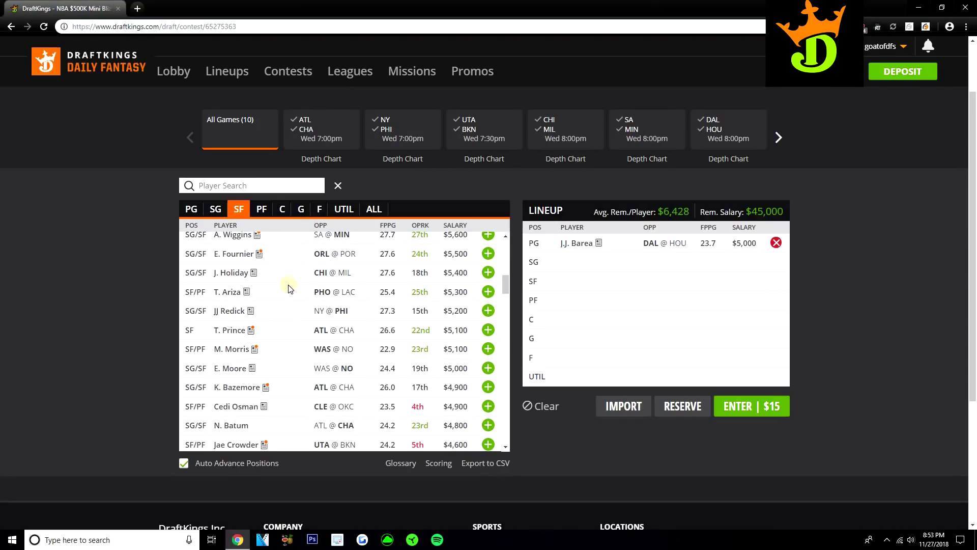
scroll(293, 280, "down", 1)
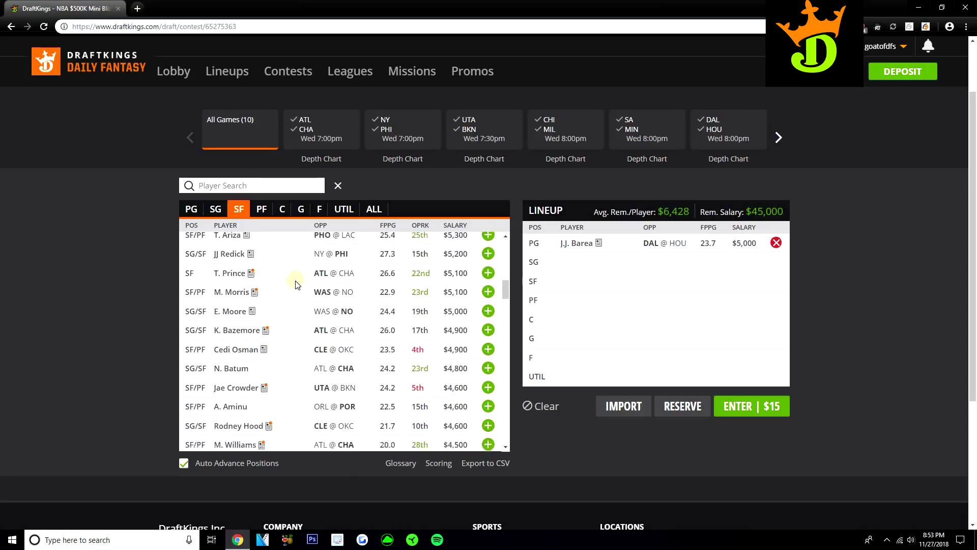
scroll(297, 284, "down", 1)
scroll(297, 283, "down", 1)
scroll(299, 279, "down", 1)
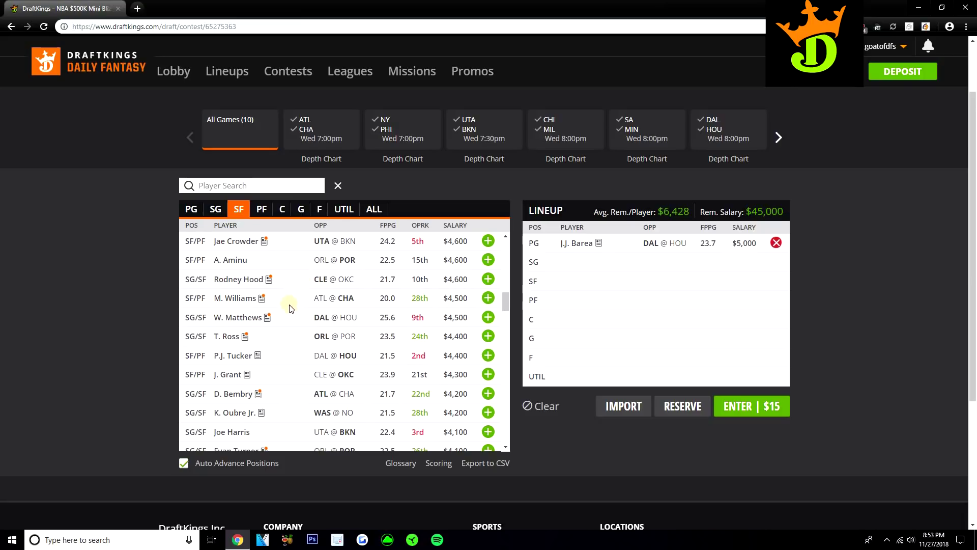
scroll(295, 330, "up", 2)
scroll(315, 351, "up", 1)
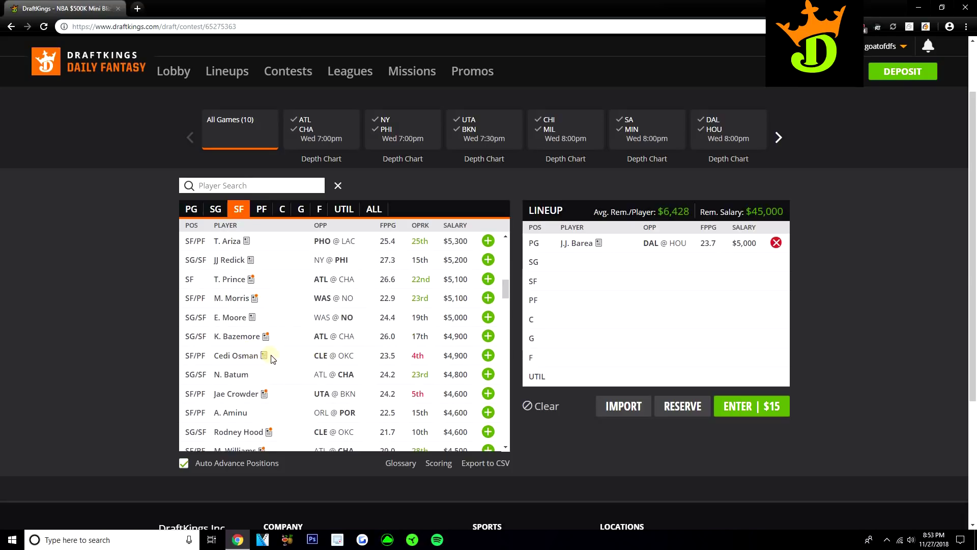
left_click(237, 355)
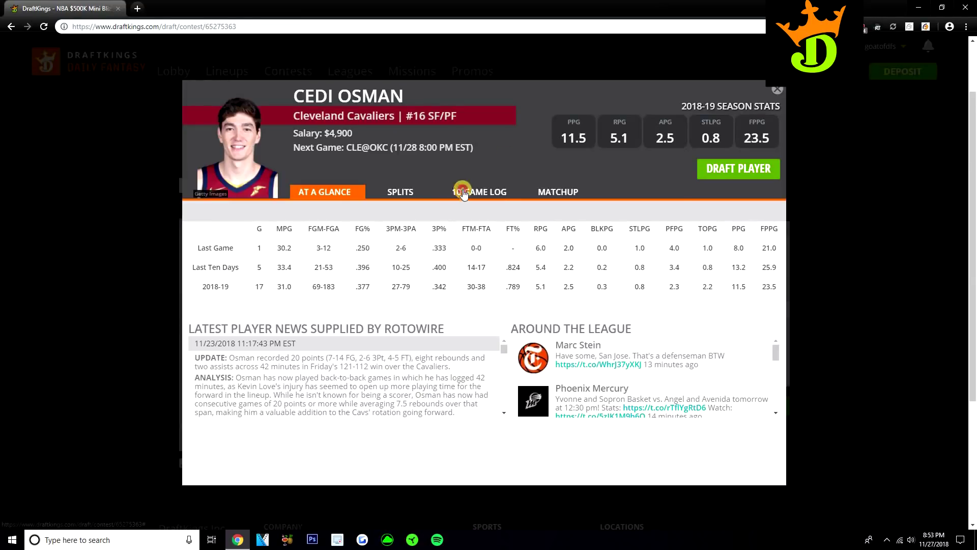
Check Osman's last ten games and home/away splits, then close his card
left_click(452, 189)
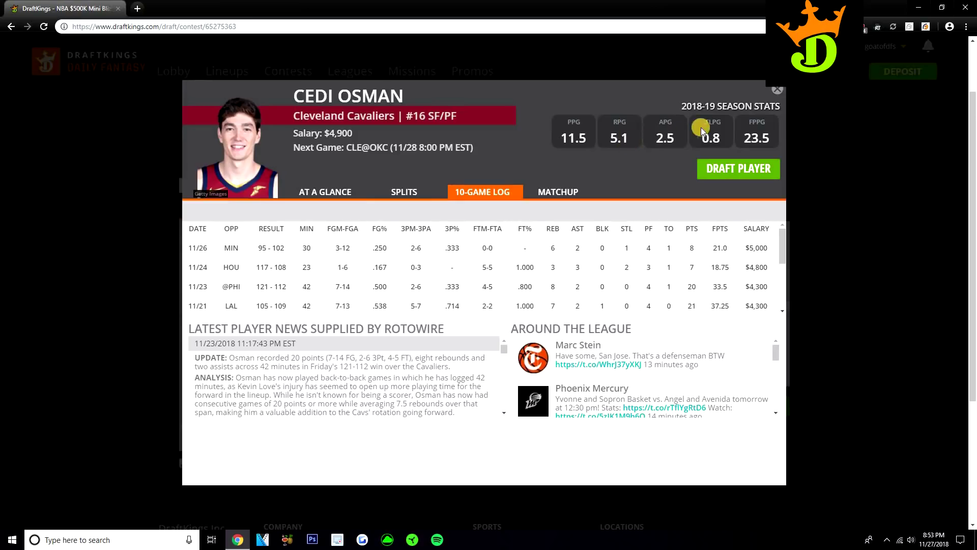
left_click(435, 191)
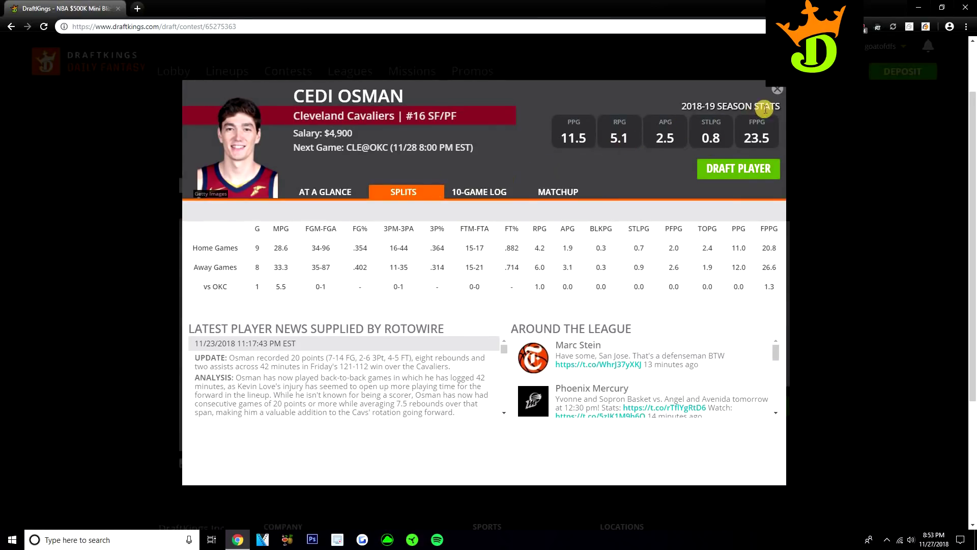
left_click(777, 90)
scroll(355, 356, "up", 2)
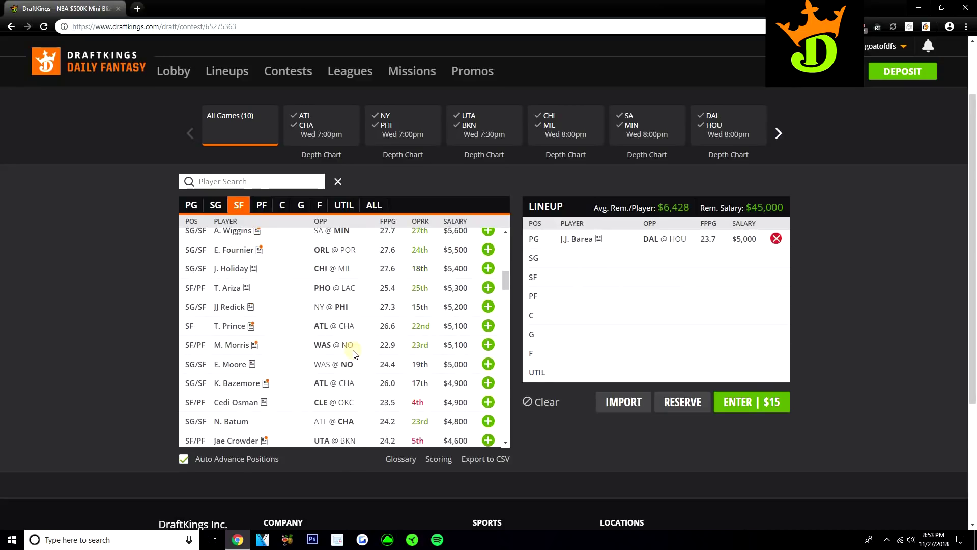
scroll(351, 346, "up", 8)
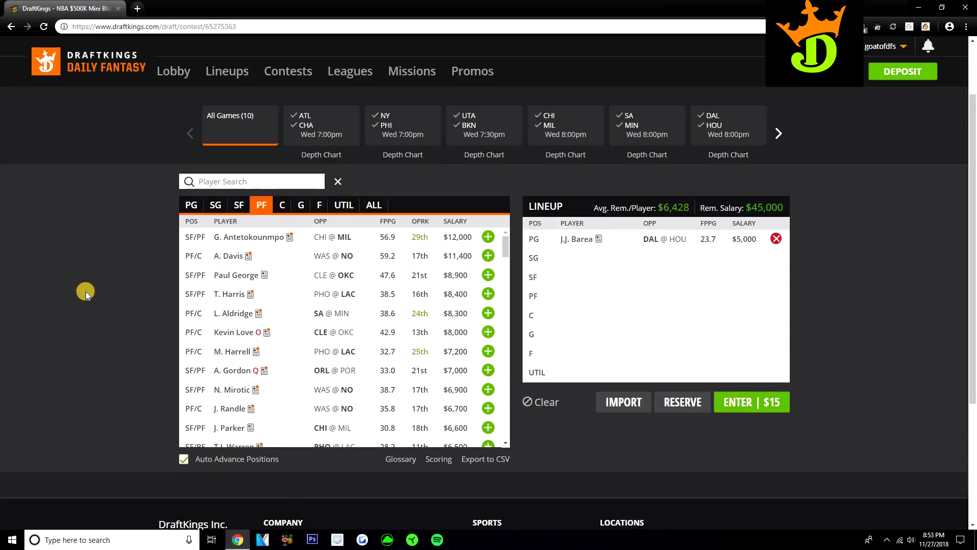
Draft A. Davis into the PF slot at $11,400, leaving $33,600
left_click(487, 256)
left_click(261, 204)
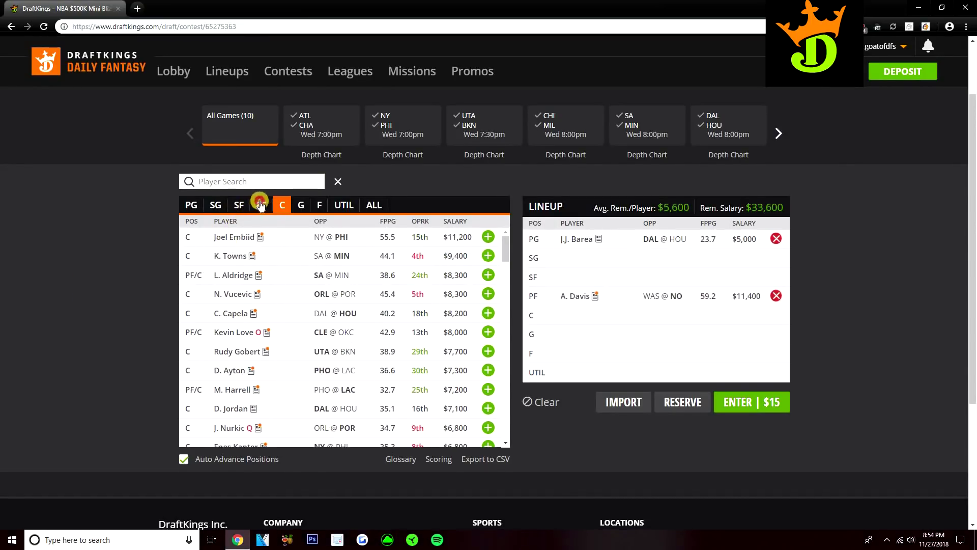
Show power forwards again and review Anthony Davis's 10-game log before closing his card
left_click(488, 275)
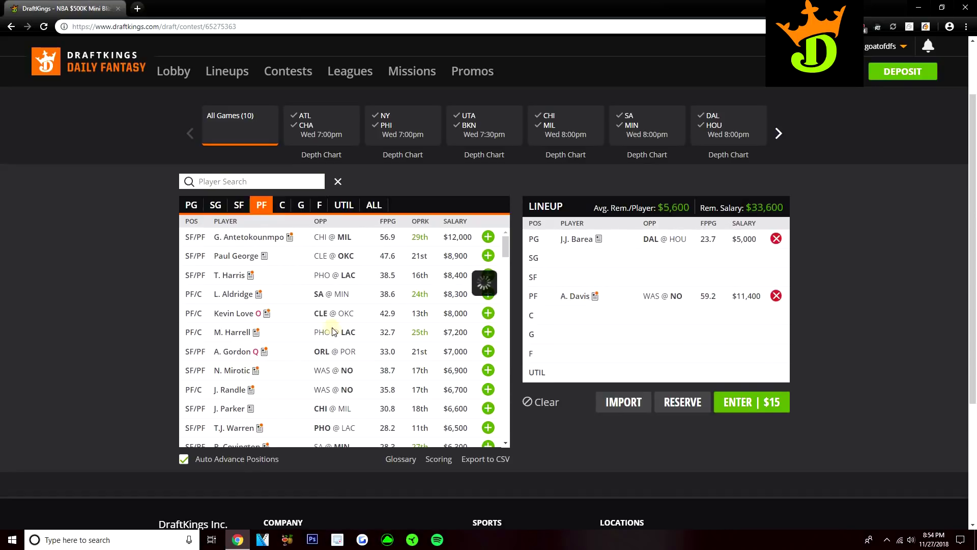
left_click(426, 198)
left_click(455, 192)
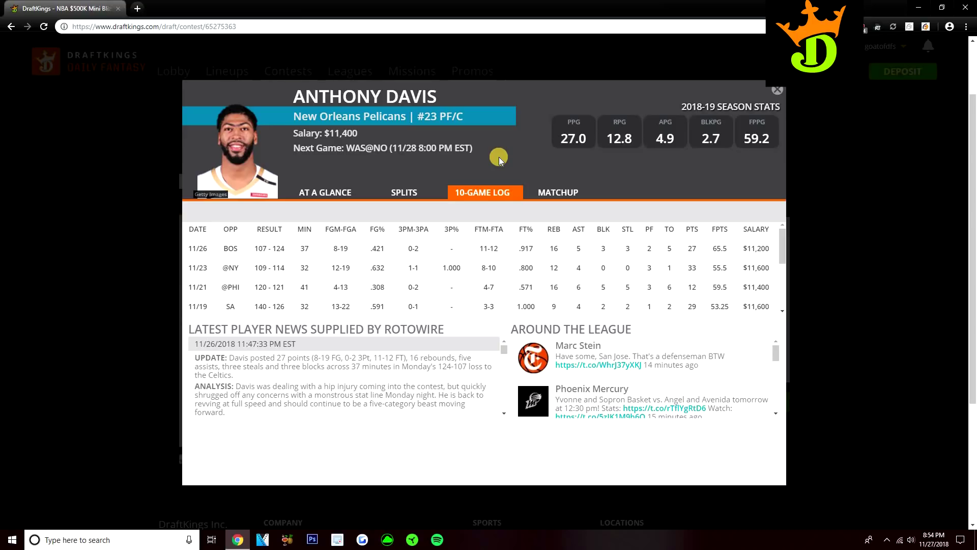
left_click(777, 90)
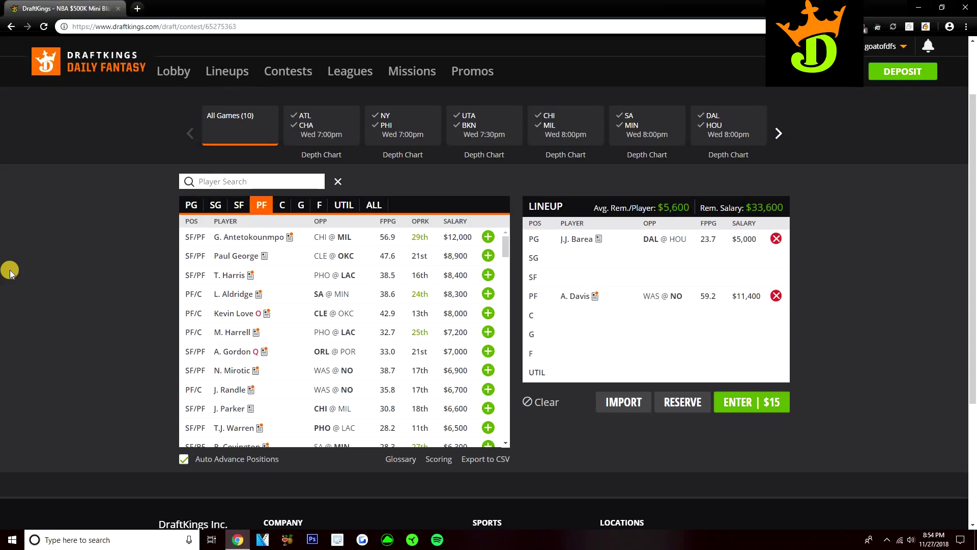
Draft Larry Nance Jr. at C for $5,300, leaving $28,300, and check his 10-game log
scroll(251, 270, "down", 2)
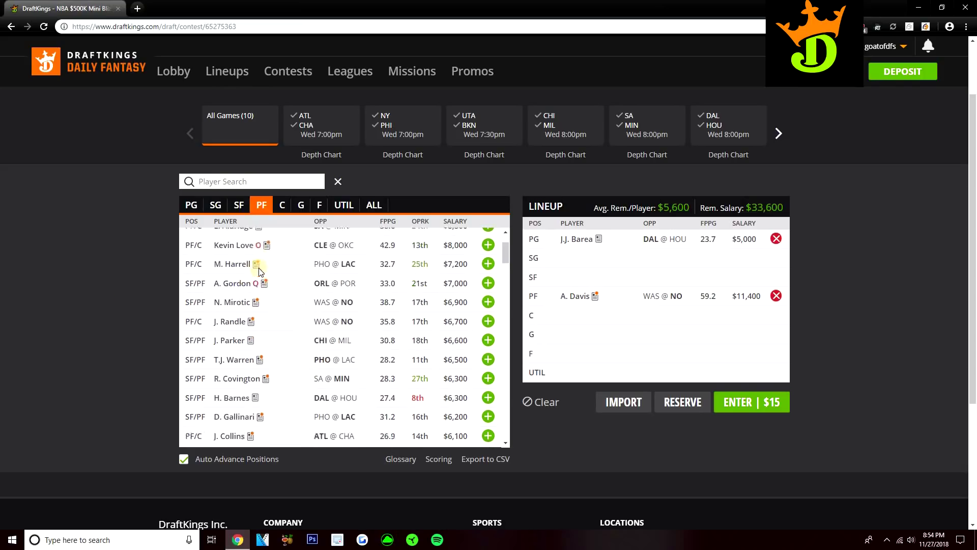
scroll(259, 270, "down", 4)
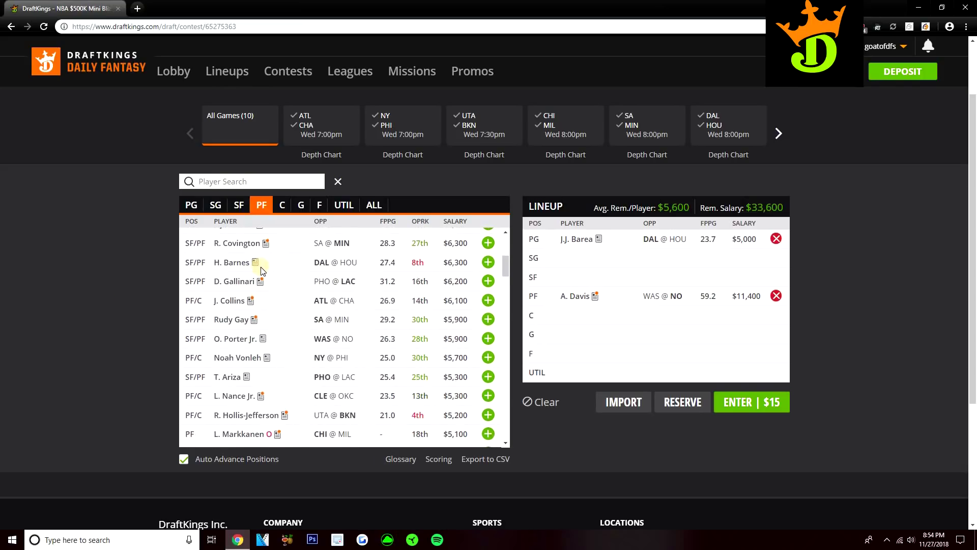
scroll(262, 270, "down", 2)
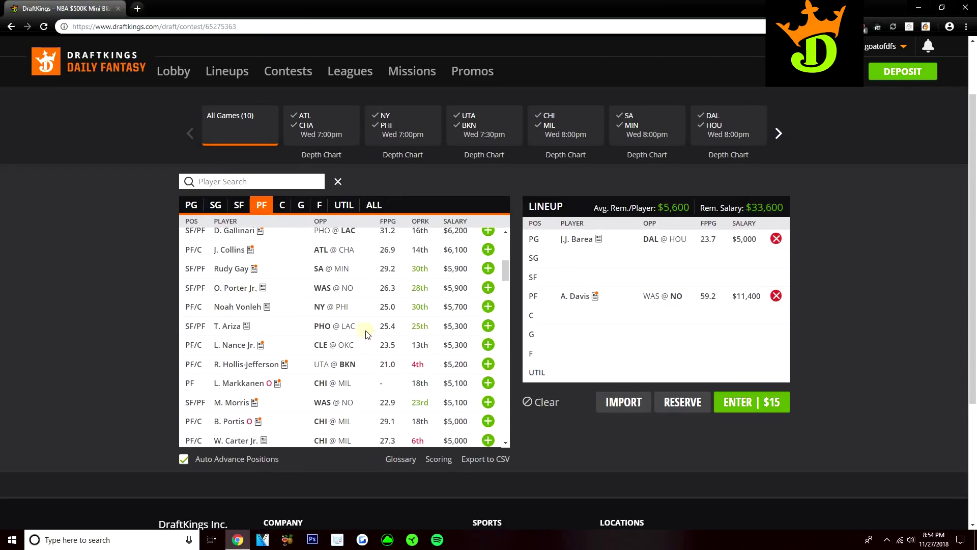
left_click(486, 345)
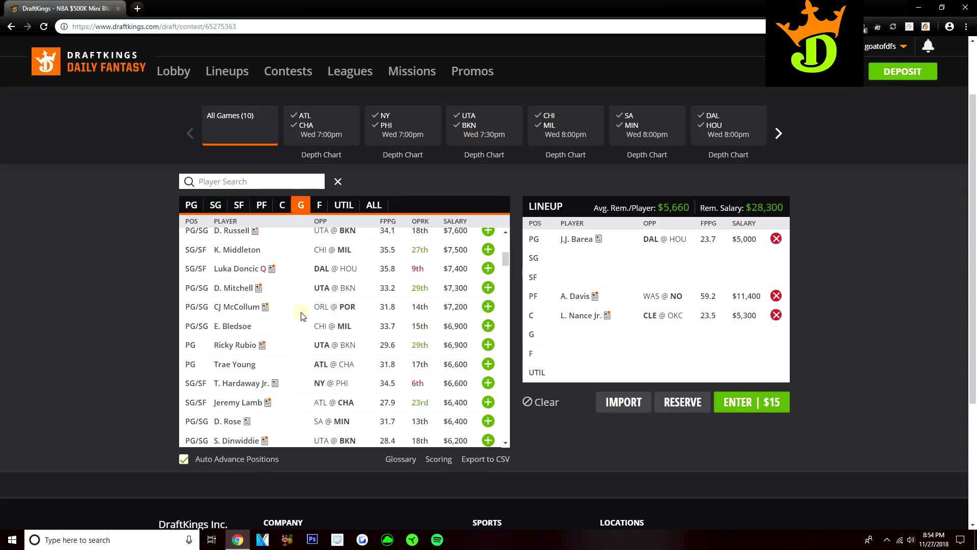
left_click(582, 316)
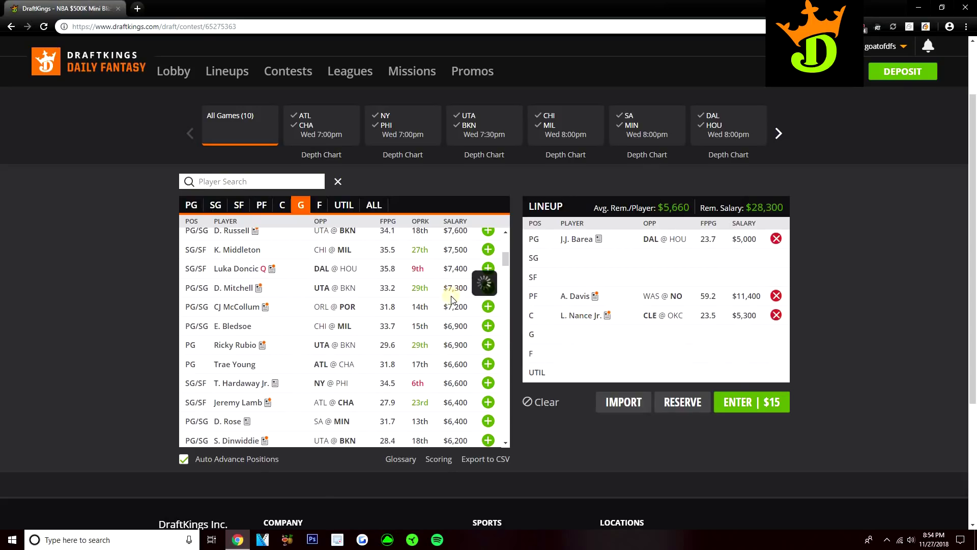
left_click(491, 188)
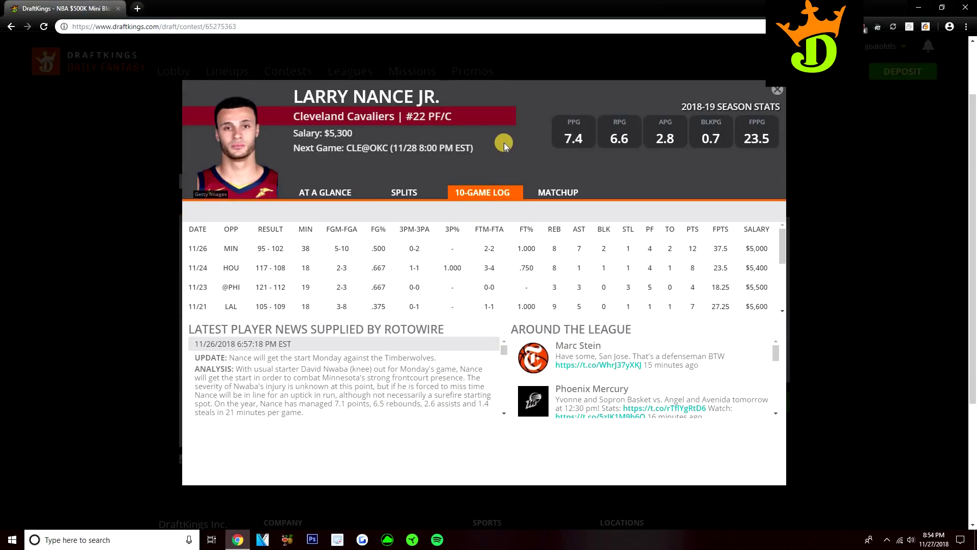
left_click(779, 90)
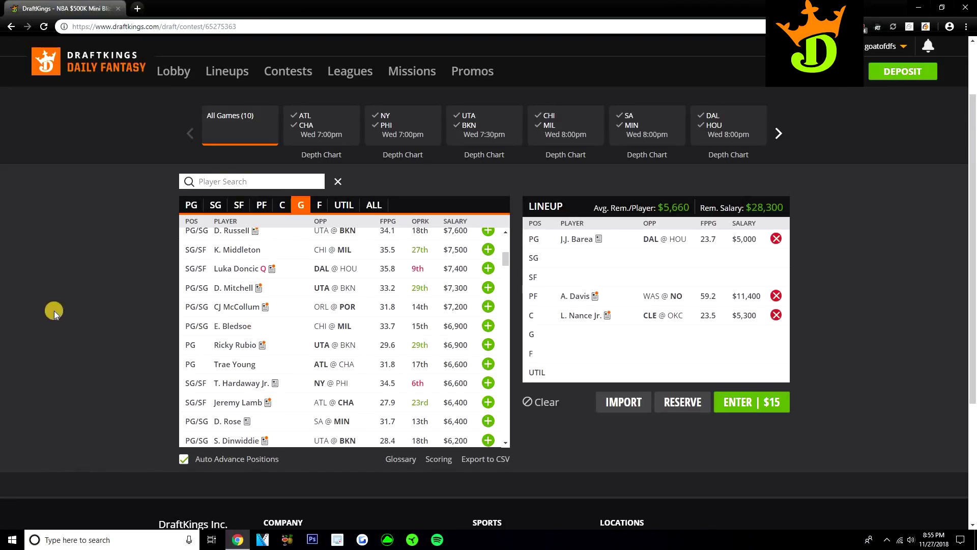
left_click(261, 205)
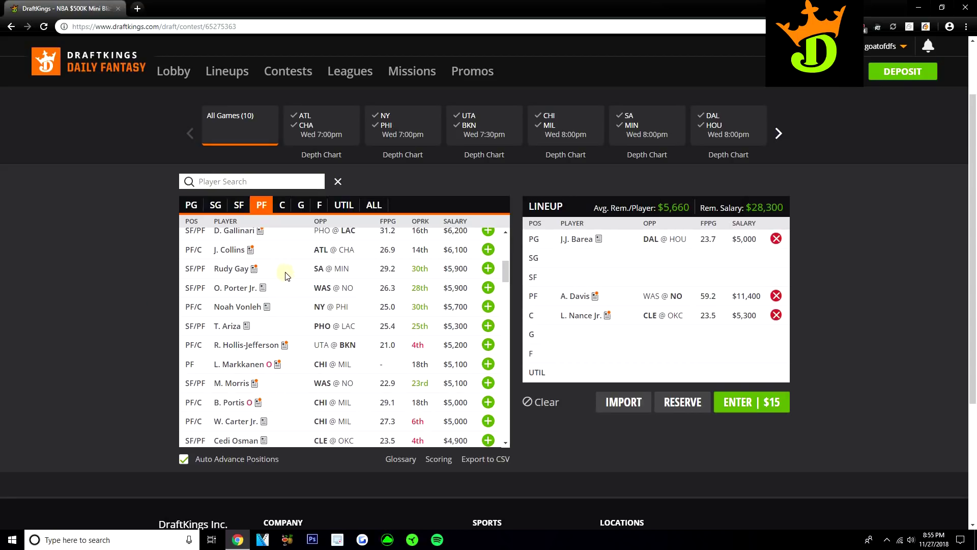
Add Markieff Morris at SF for $5,100, leaving $23,200, and check his 10-game log
scroll(287, 269, "down", 1)
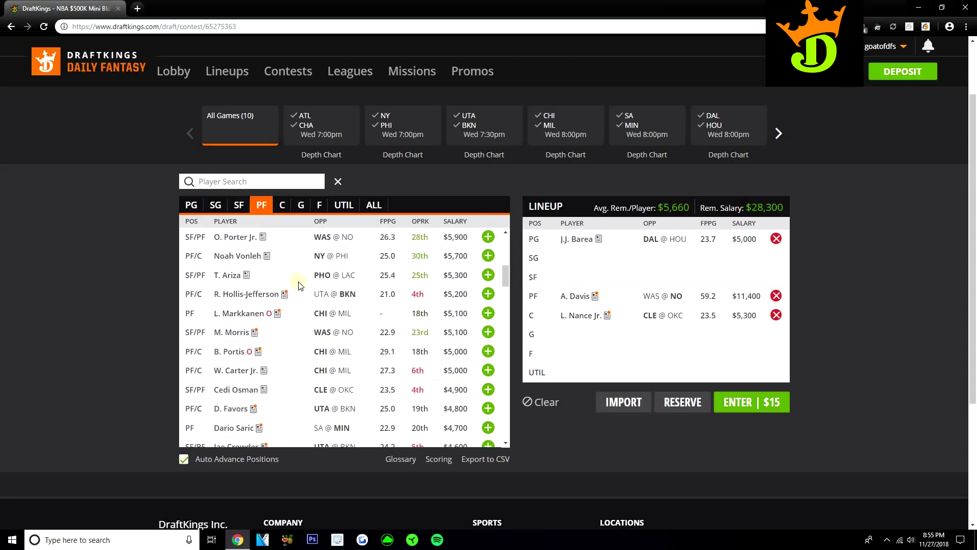
left_click(488, 332)
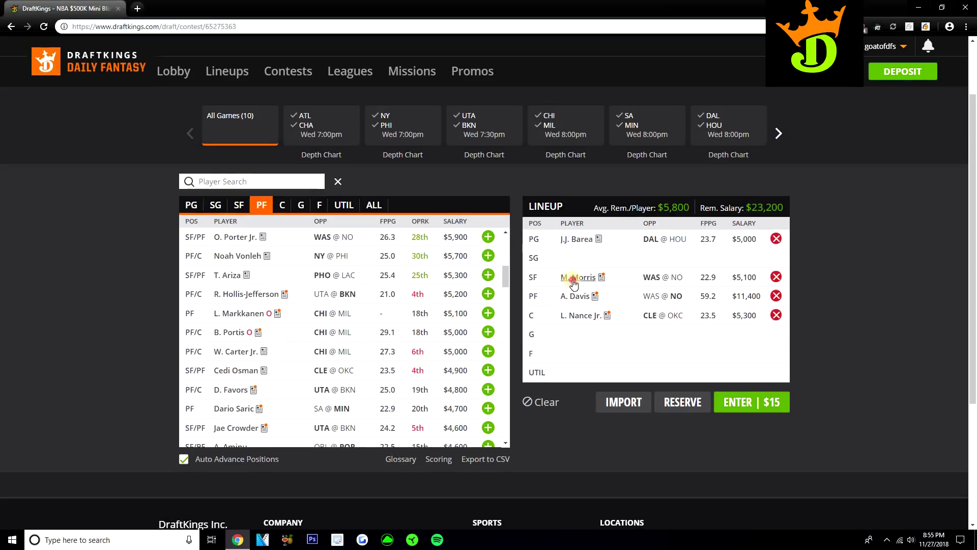
left_click(488, 276)
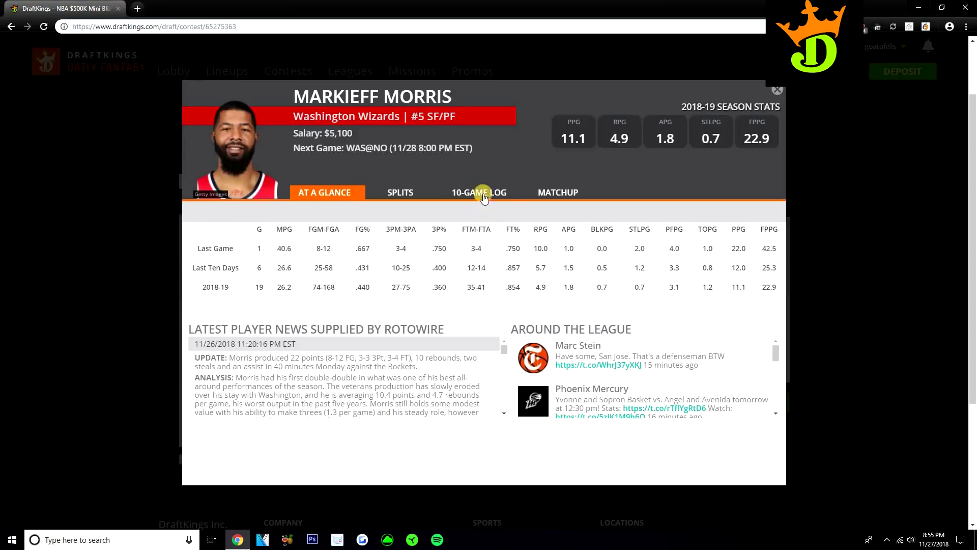
left_click(479, 192)
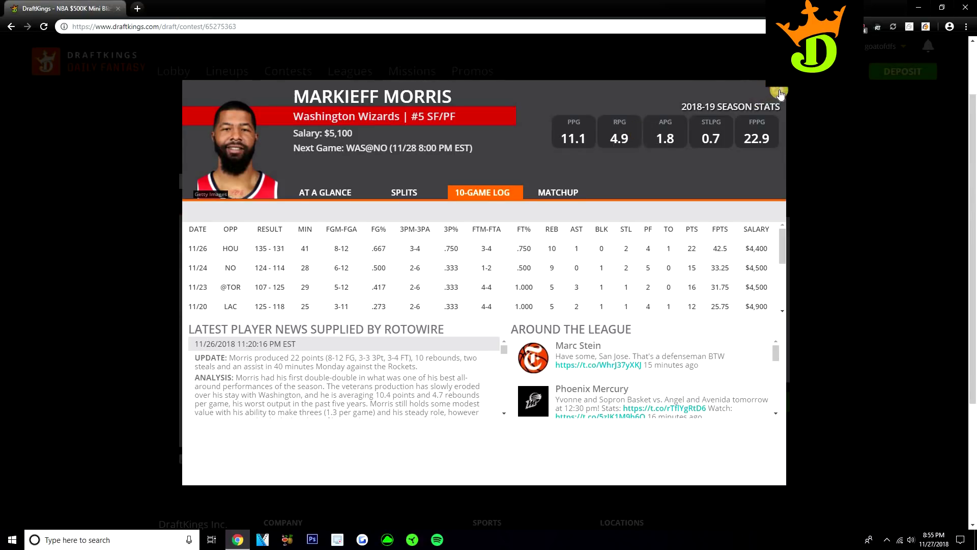
key("Escape")
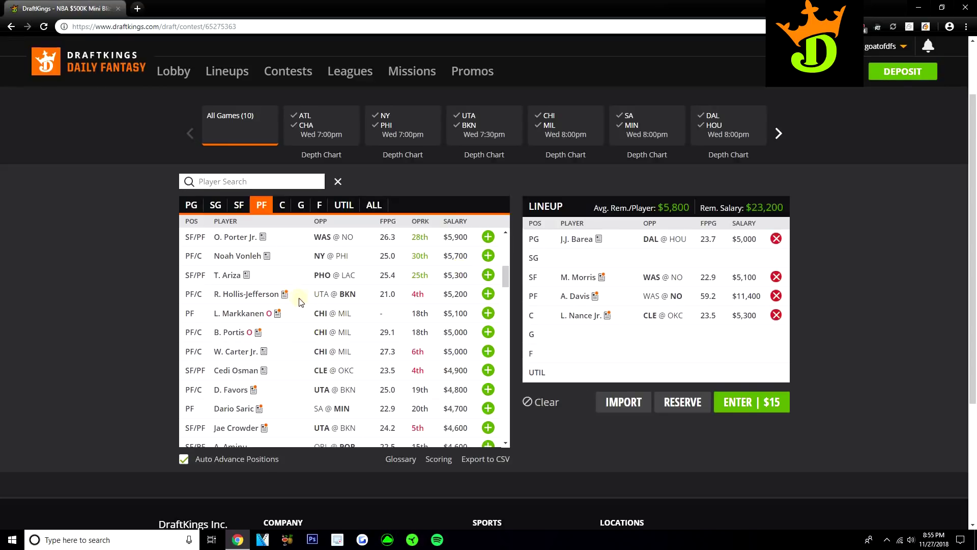
Compare the centers against the full player pool, then add D. Ayton ($7,300) as UTIL
scroll(285, 292, "down", 3)
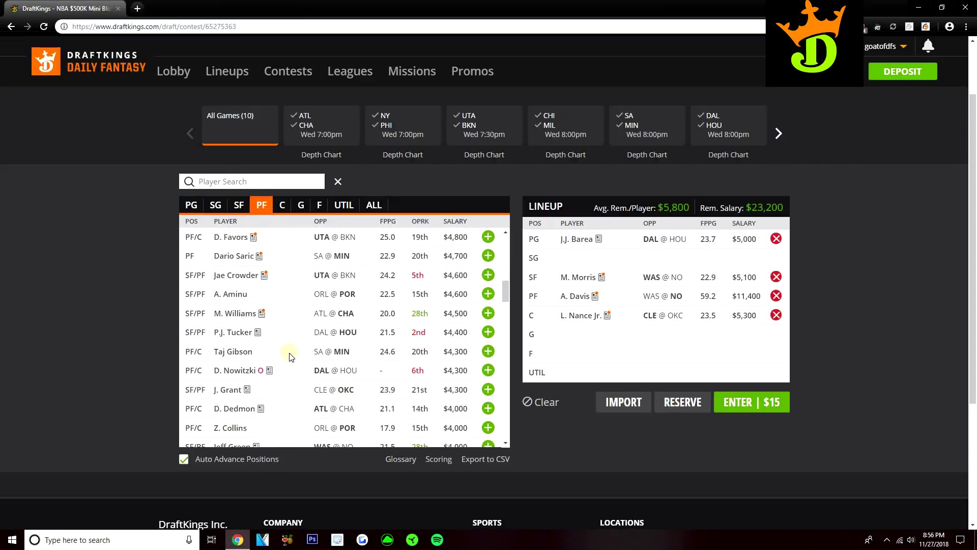
scroll(283, 355, "up", 8)
scroll(287, 305, "up", 4)
left_click(282, 204)
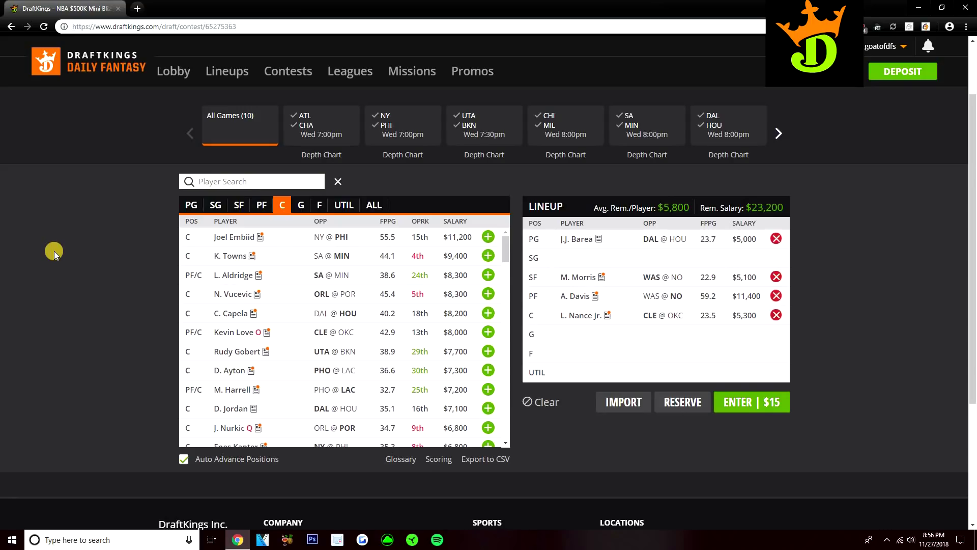
left_click(373, 206)
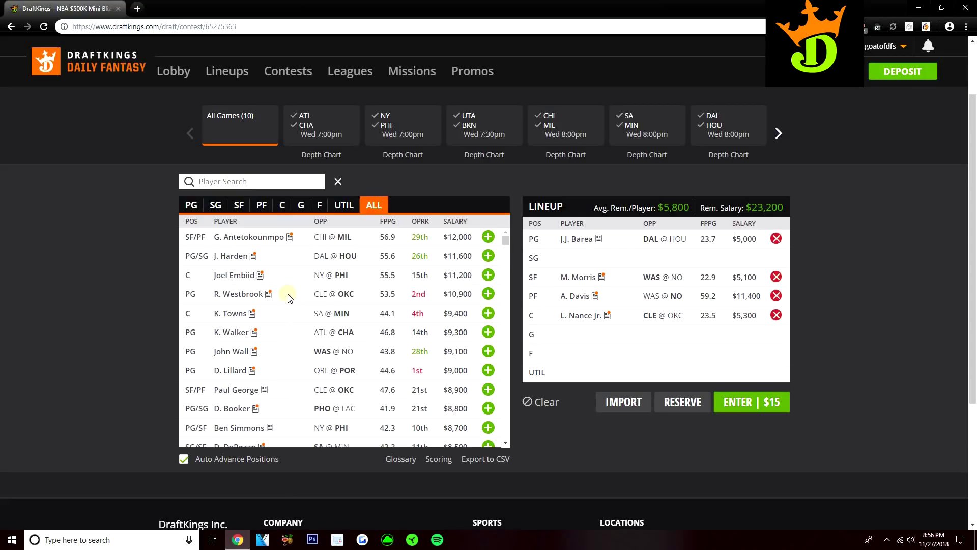
left_click(282, 204)
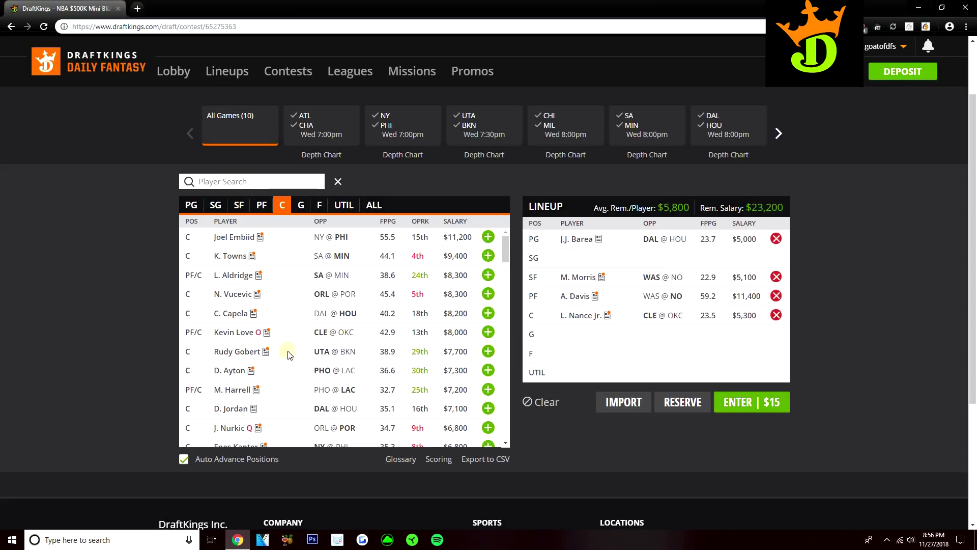
left_click(488, 370)
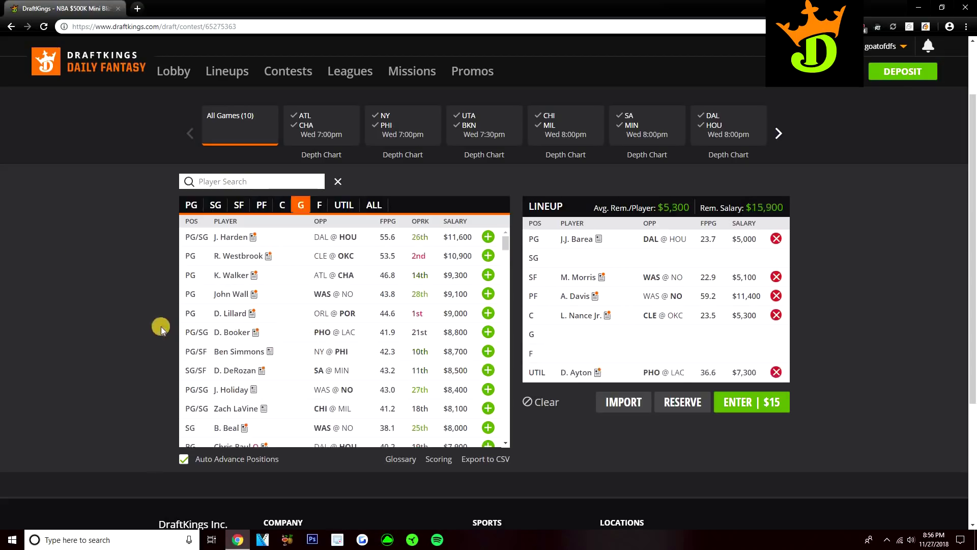
Check Deandre Ayton's 10-game log on his player card from the centers list, then close it
left_click(282, 204)
left_click(578, 373)
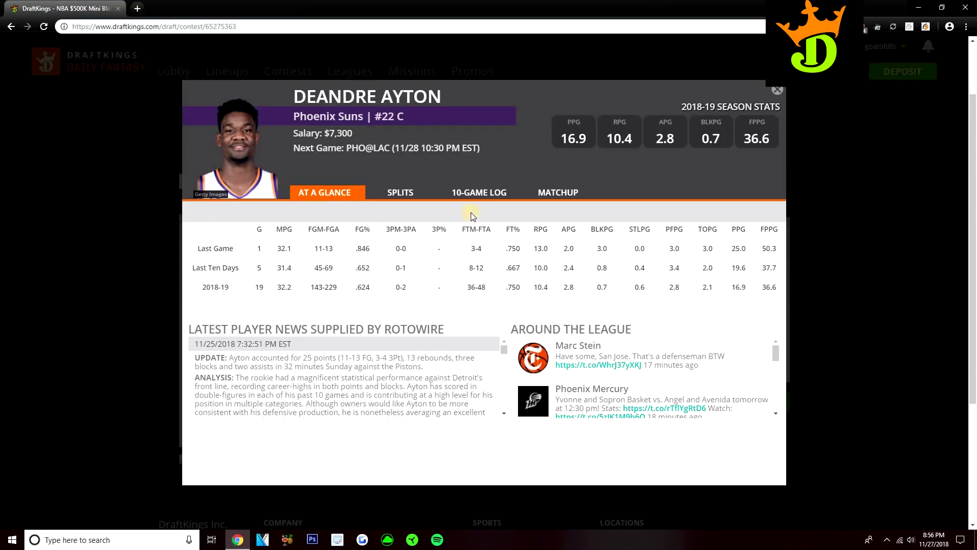
left_click(482, 195)
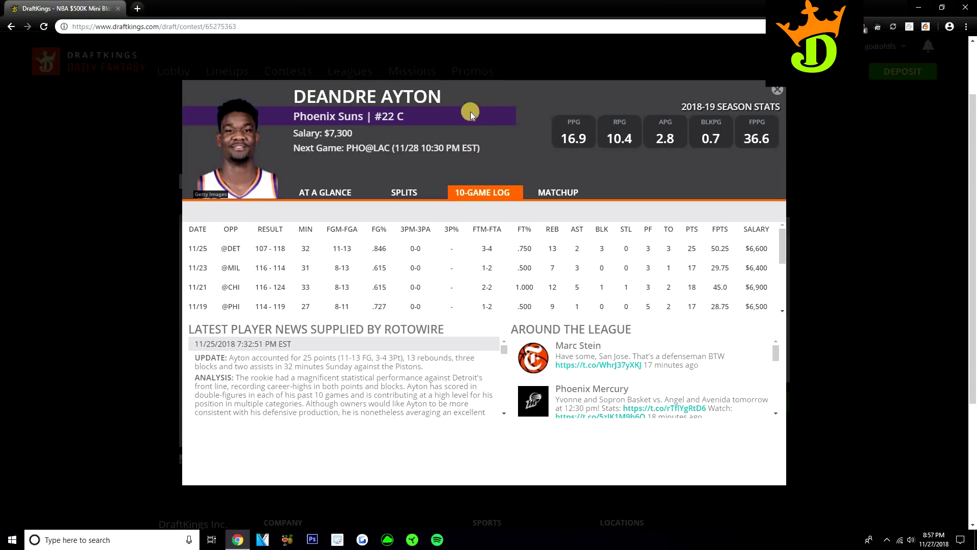
left_click(779, 90)
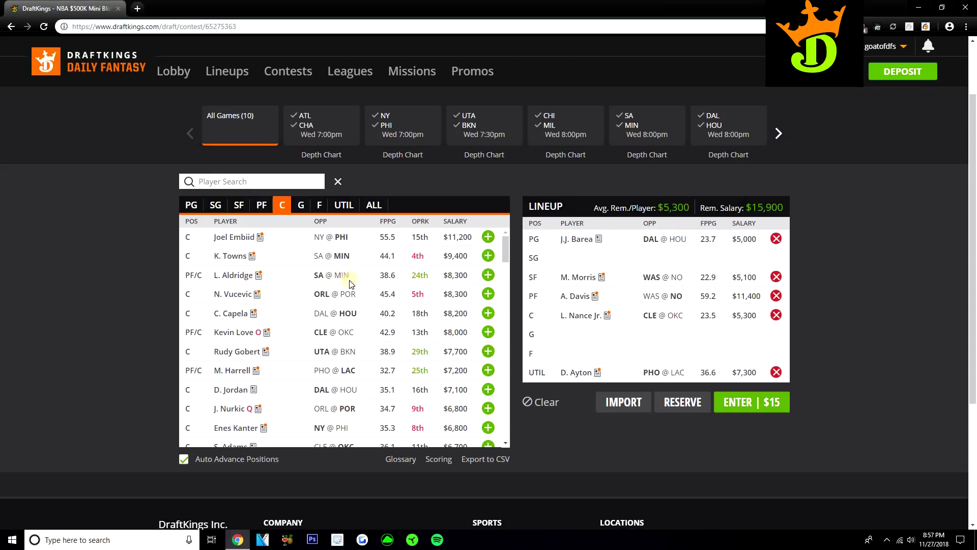
scroll(320, 279, "down", 1)
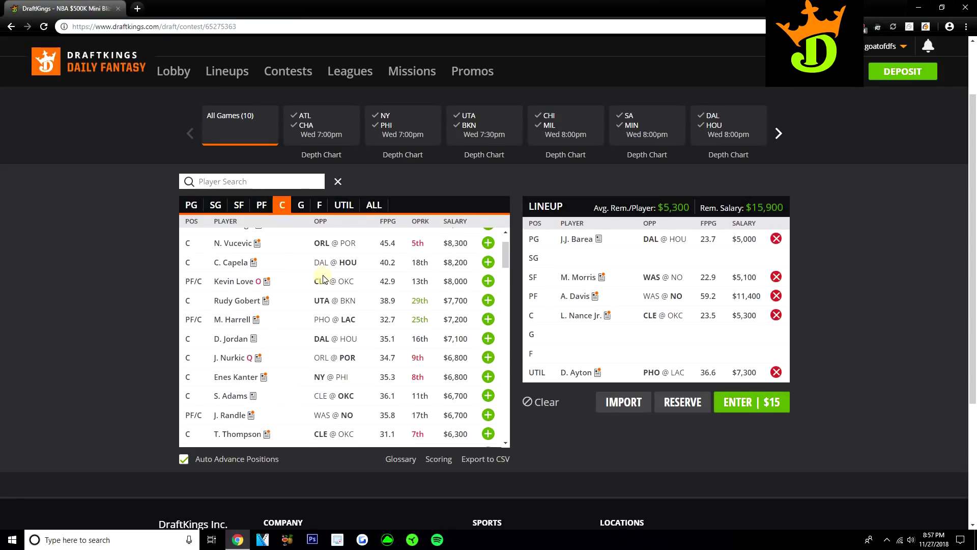
scroll(283, 326, "down", 1)
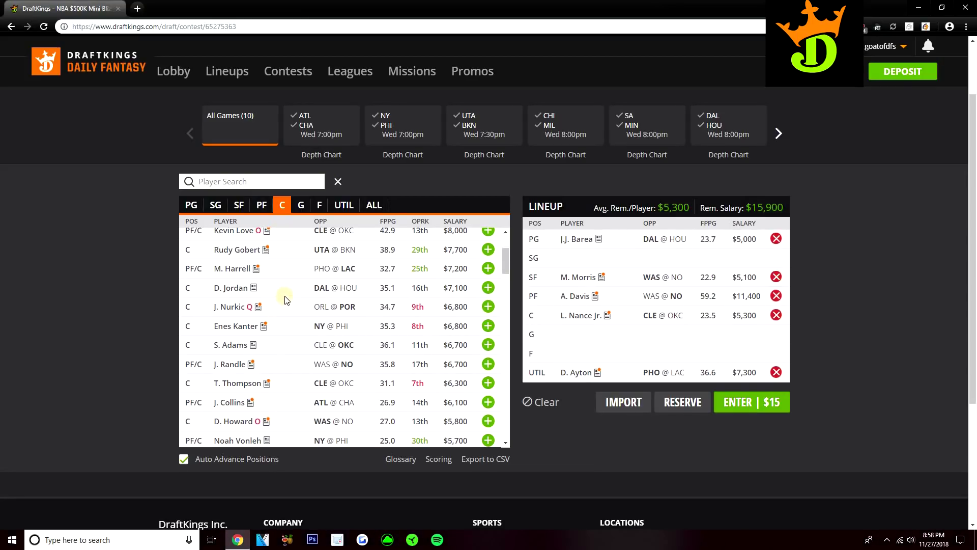
scroll(319, 280, "down", 2)
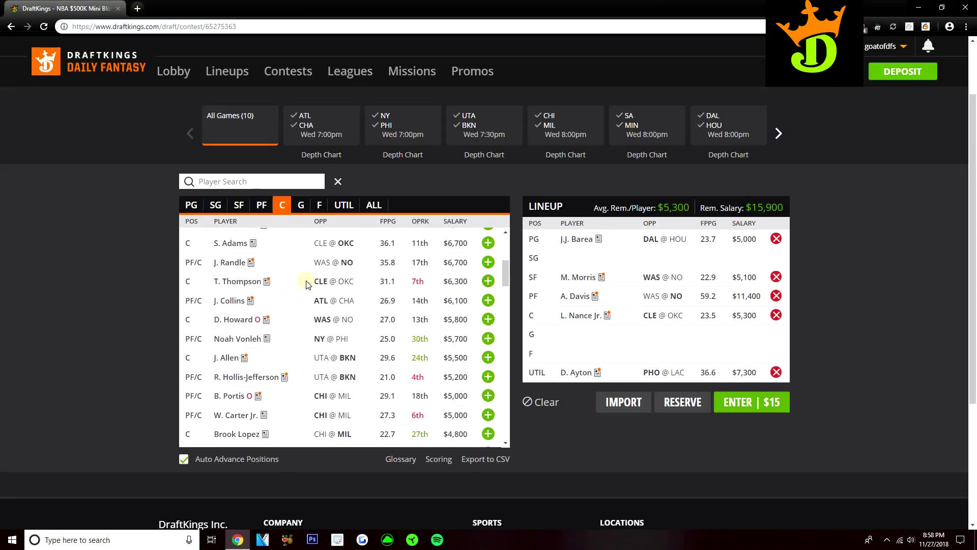
scroll(300, 315, "down", 2)
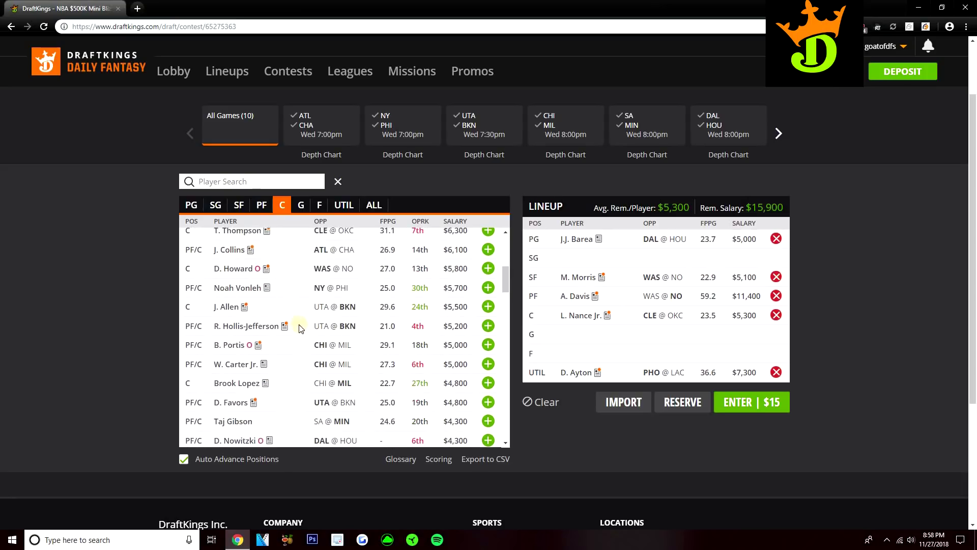
scroll(308, 358, "up", 1)
scroll(307, 358, "up", 1)
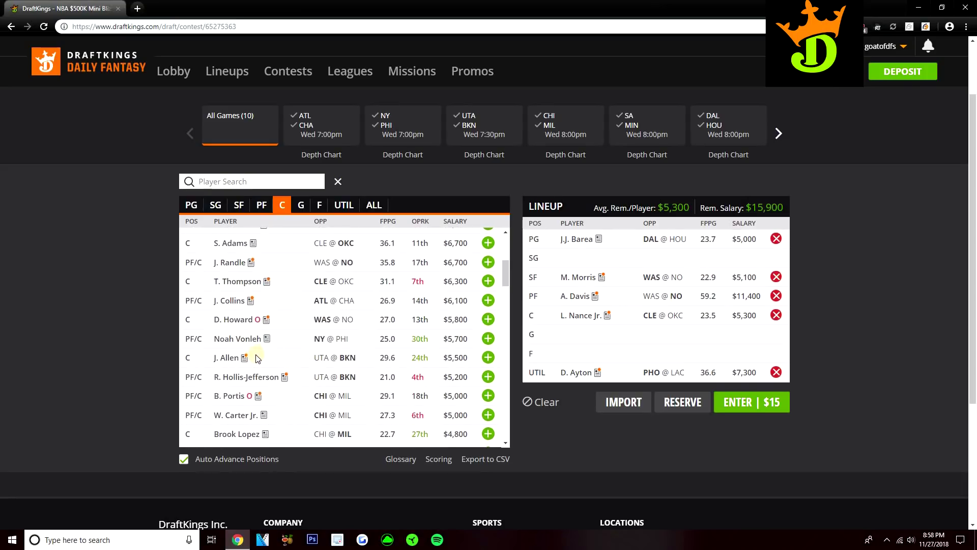
scroll(287, 350, "down", 3)
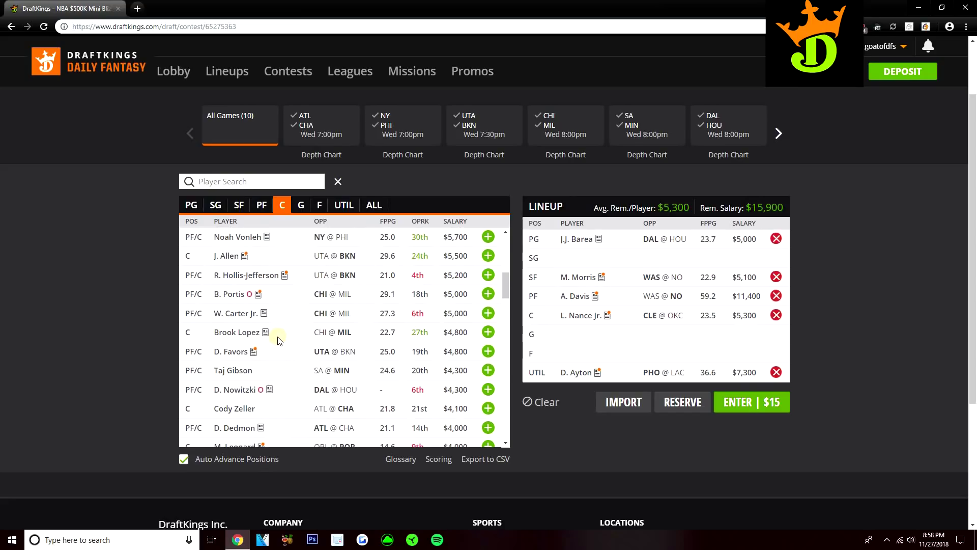
scroll(278, 338, "down", 2)
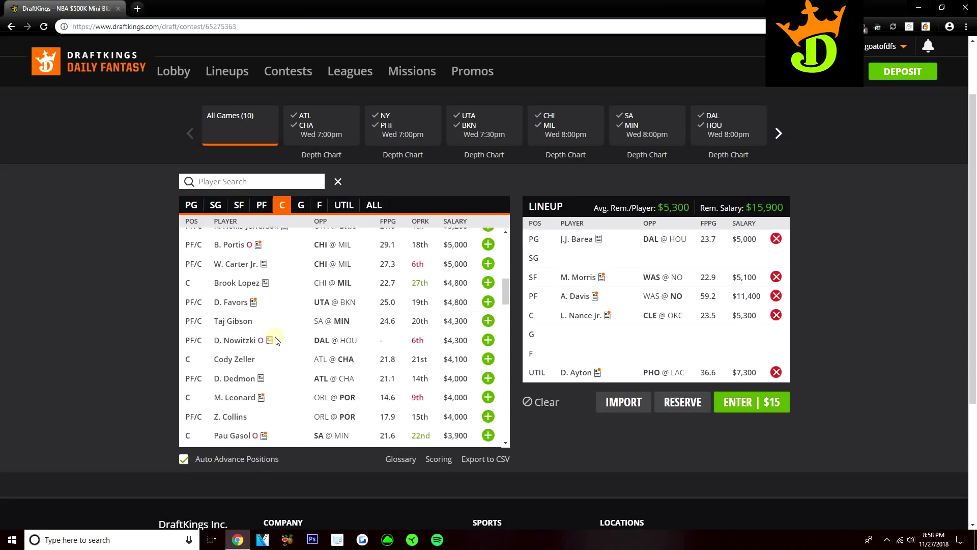
scroll(282, 336, "up", 3)
scroll(284, 335, "up", 3)
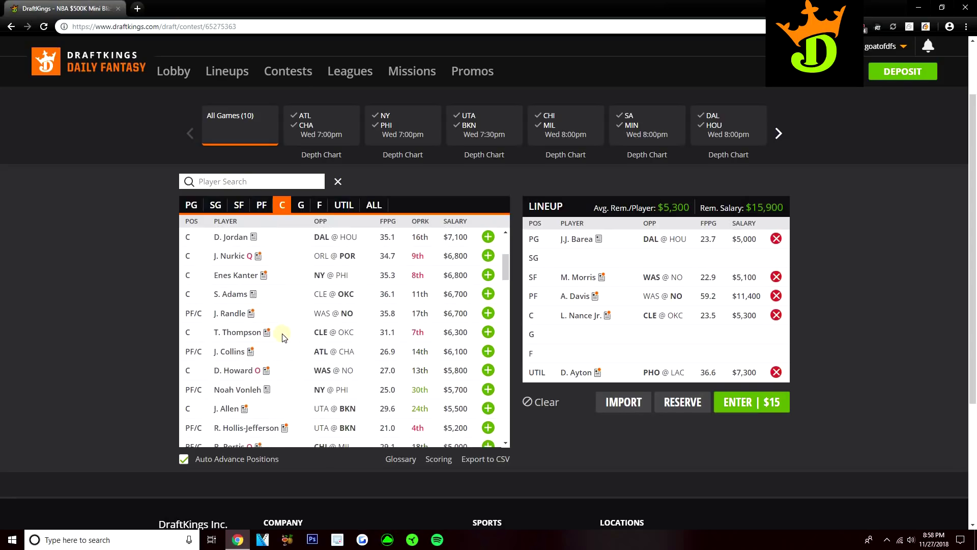
scroll(283, 337, "up", 1)
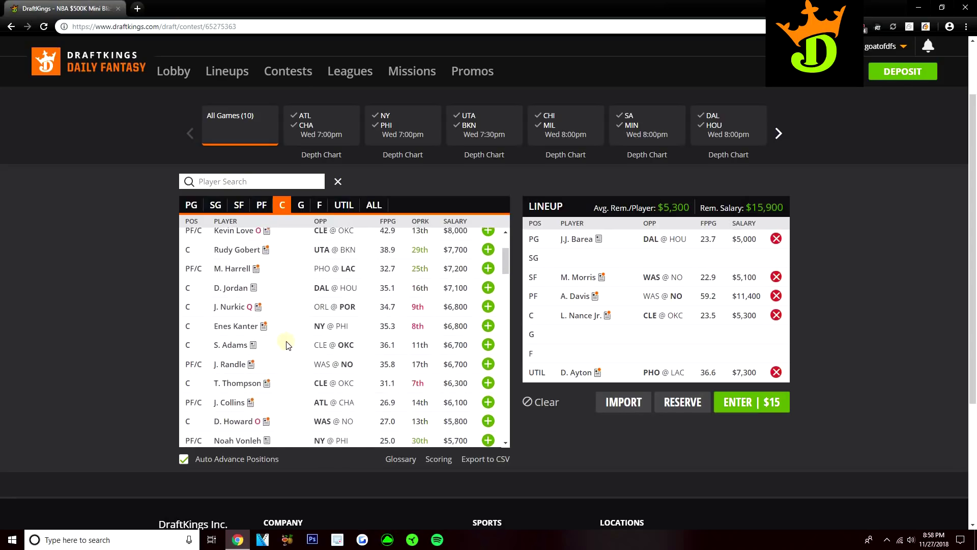
scroll(314, 346, "up", 1)
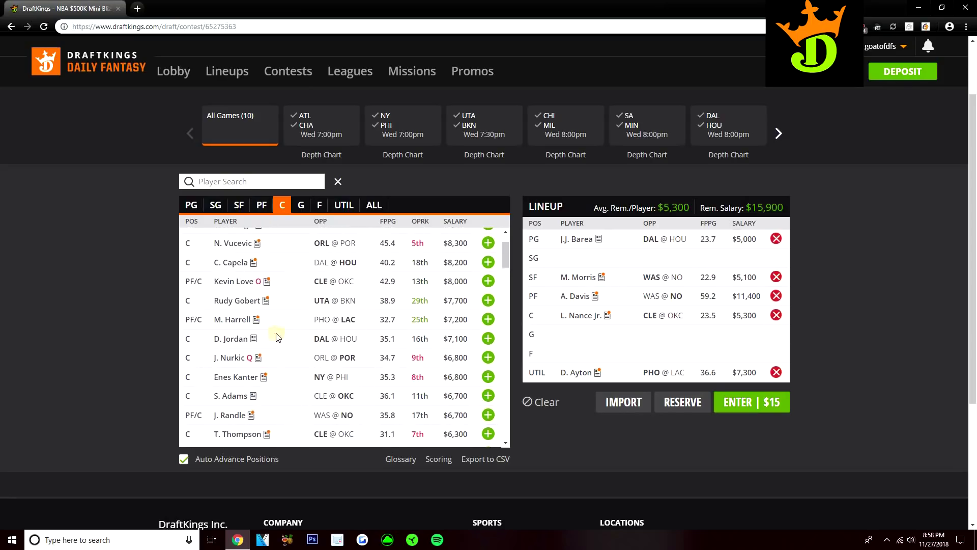
scroll(325, 326, "up", 1)
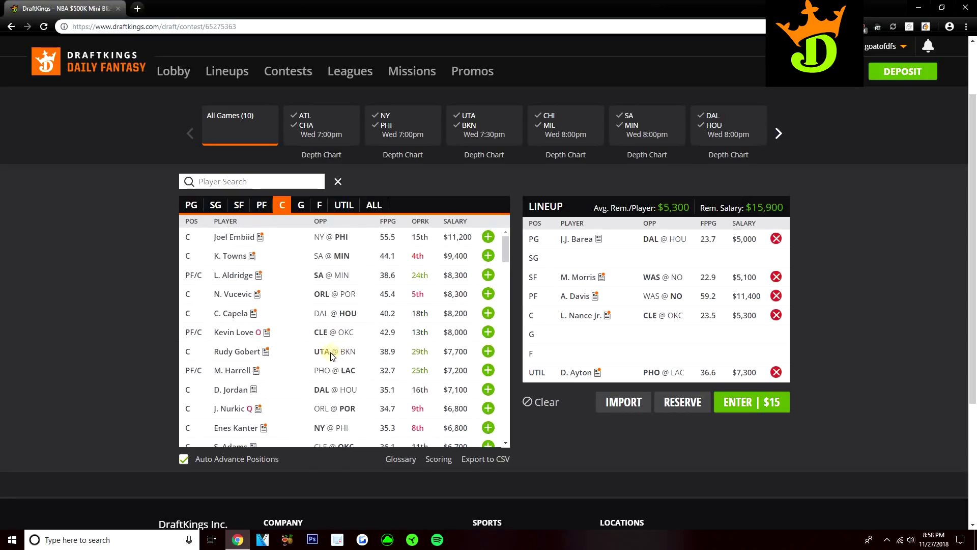